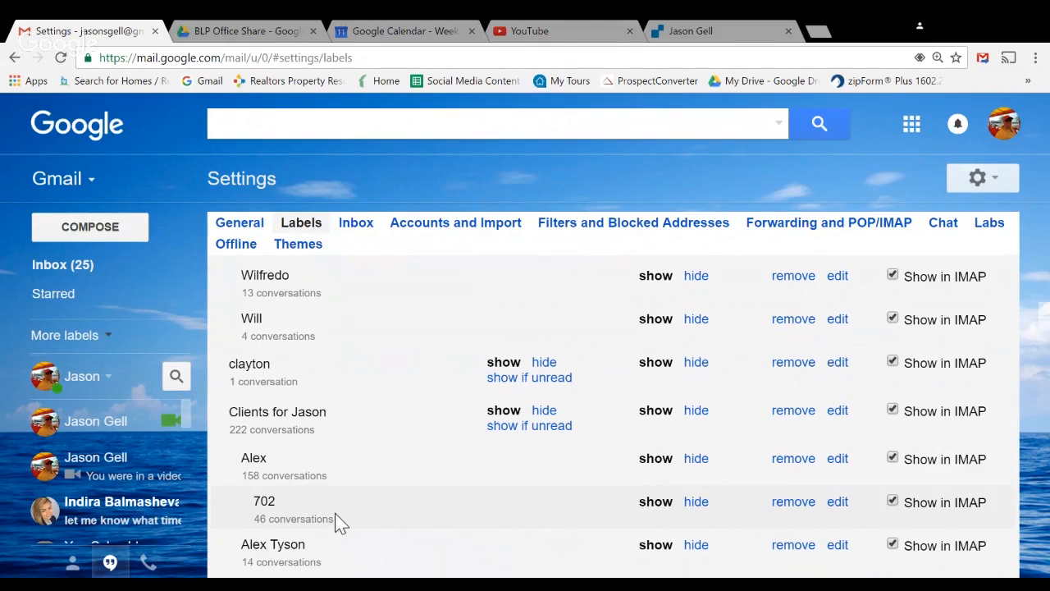
Step: Switch to Google Calendar and reschedule Wednesday's "Create 2 videos" event to 12:30pm–1:30pm
{"action": "left_click", "coordinate": [354, 22]}
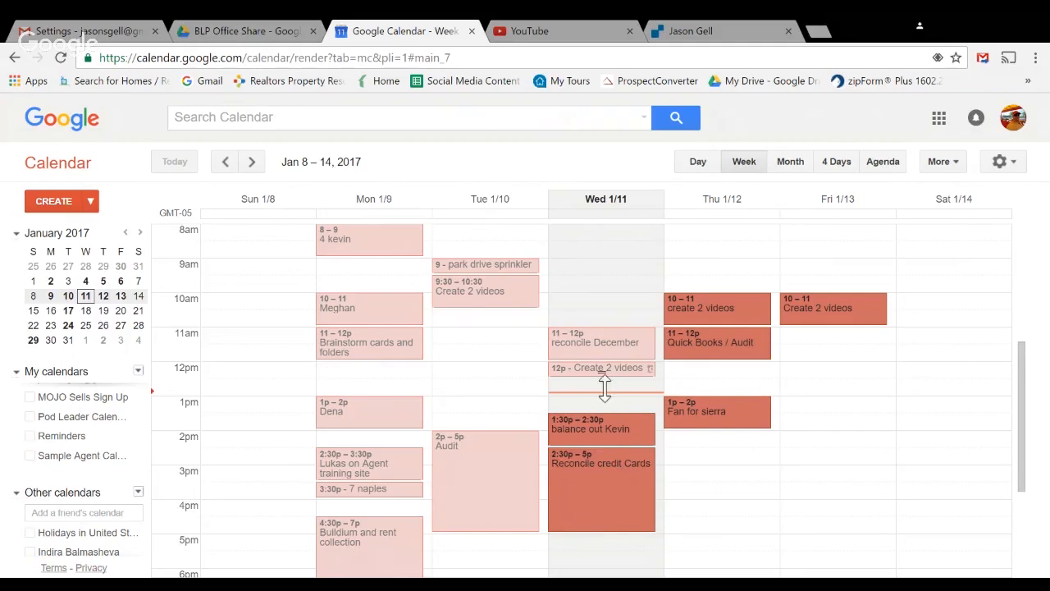
{"action": "left_click_drag", "start_coordinate": [605, 374], "coordinate": [648, 404]}
{"action": "left_click", "coordinate": [640, 381]}
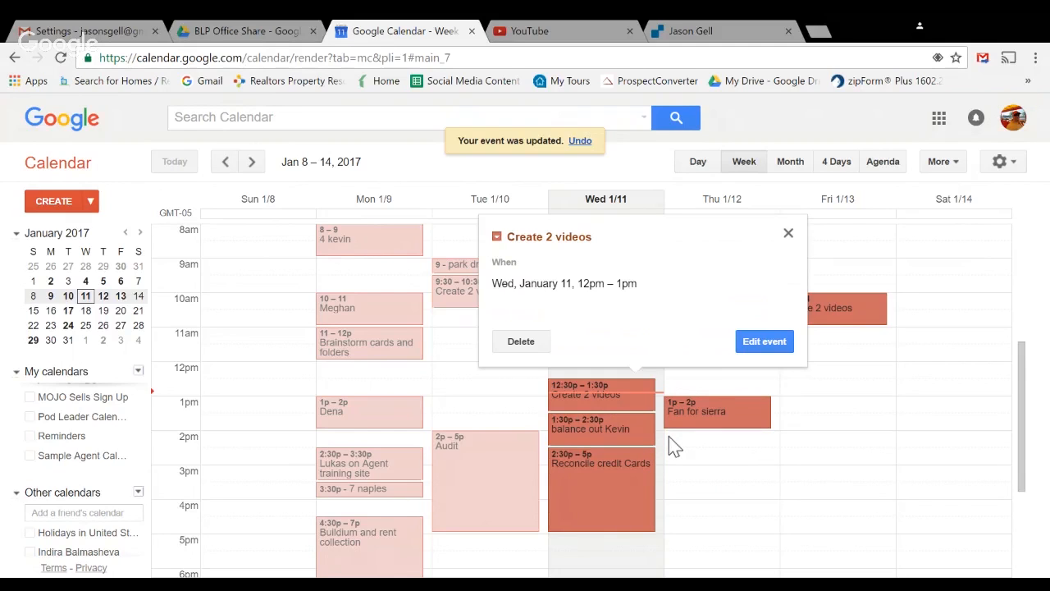
{"action": "left_click", "coordinate": [789, 234]}
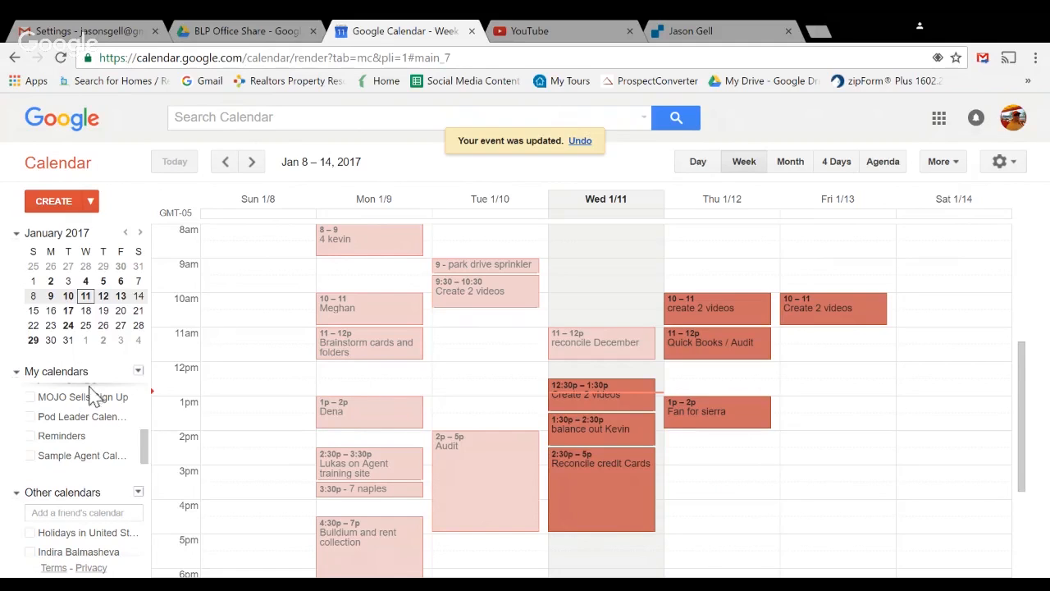
Step: Hide the primary personal calendar's events from the week view
{"action": "scroll", "coordinate": [105, 434], "scroll_direction": "up", "scroll_amount": 2}
{"action": "scroll", "coordinate": [144, 434], "scroll_direction": "down", "scroll_amount": 2}
{"action": "scroll", "coordinate": [144, 435], "scroll_direction": "up", "scroll_amount": 4}
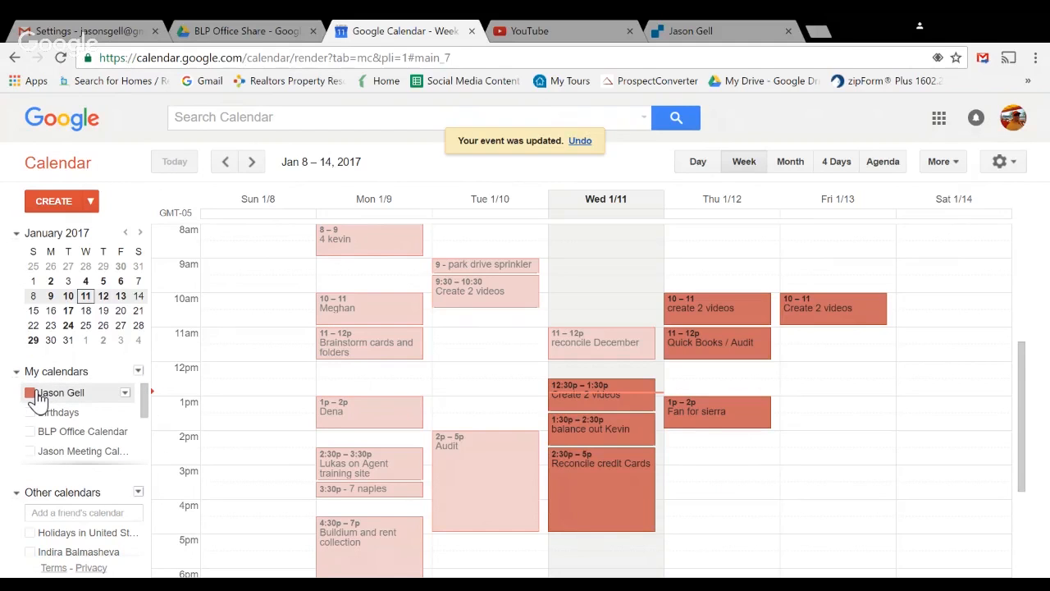
{"action": "left_click", "coordinate": [35, 394]}
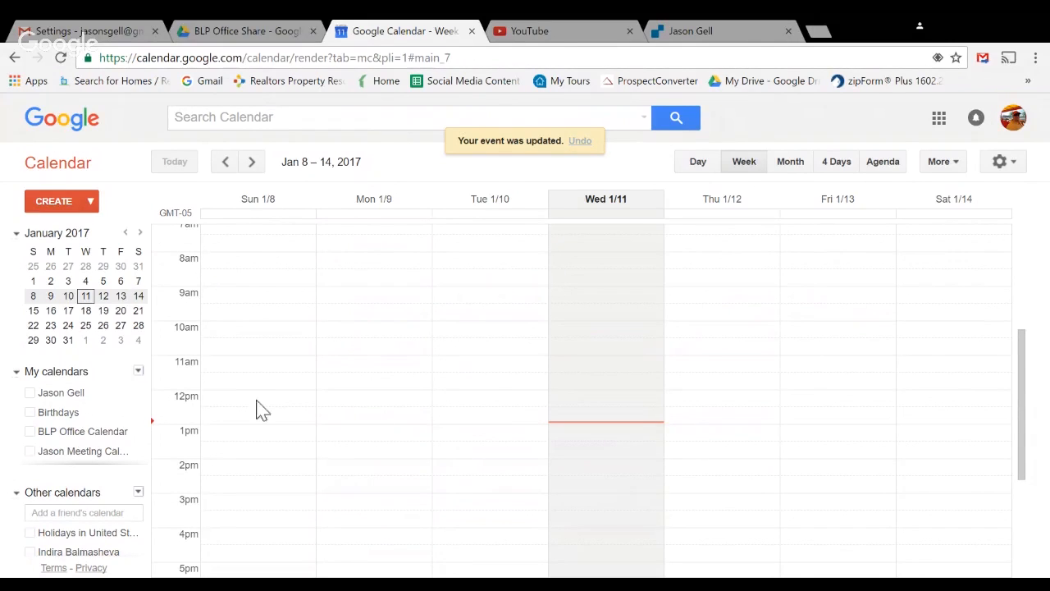
Step: Start a new event titled "Test demo" and review its location, calendar and notification options
{"action": "left_click", "coordinate": [51, 205]}
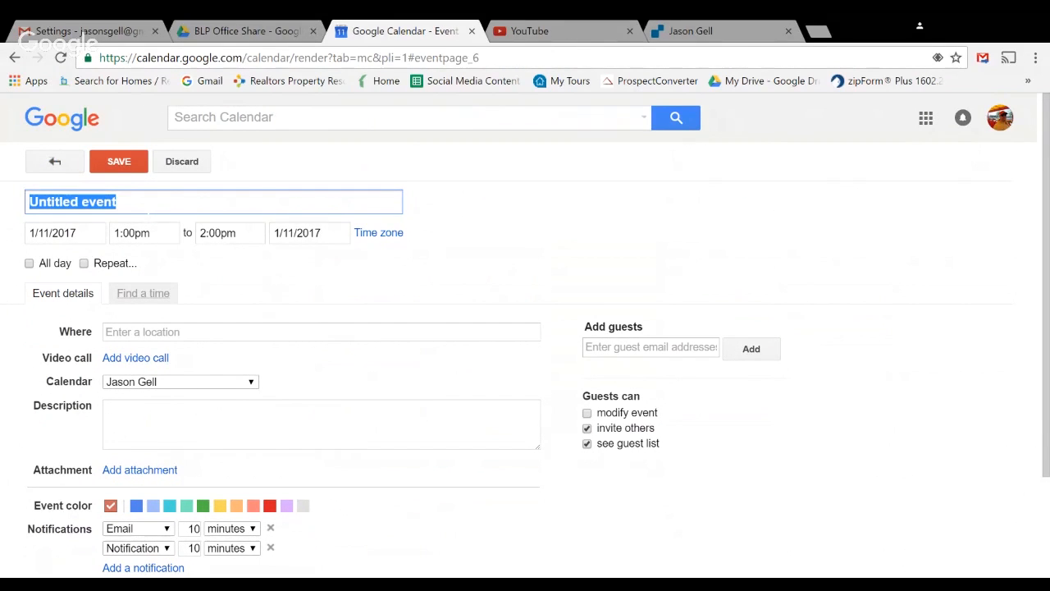
{"action": "type", "text": "Test demo"}
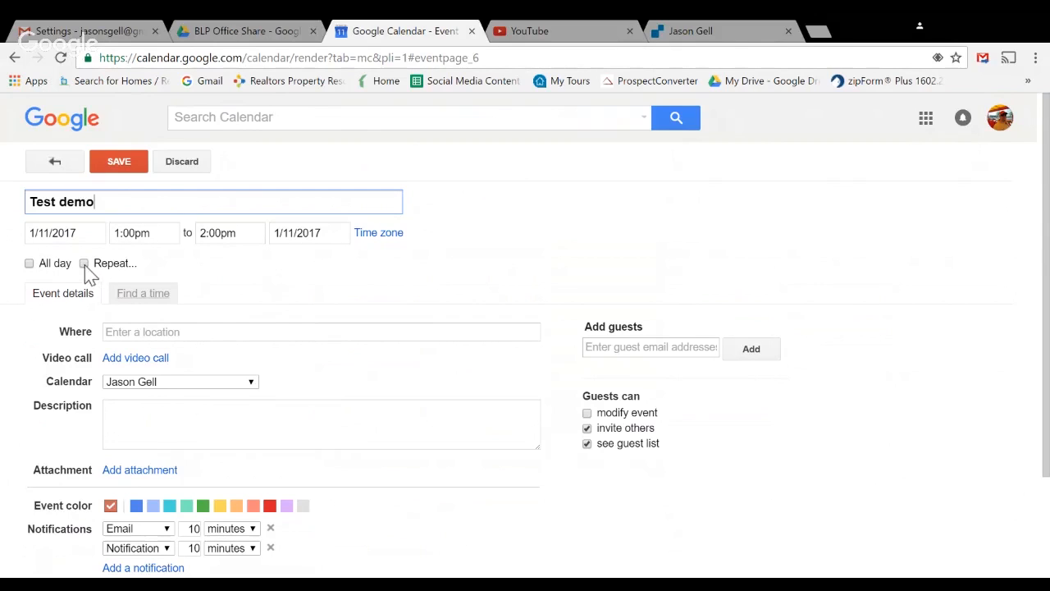
{"action": "left_click", "coordinate": [144, 331]}
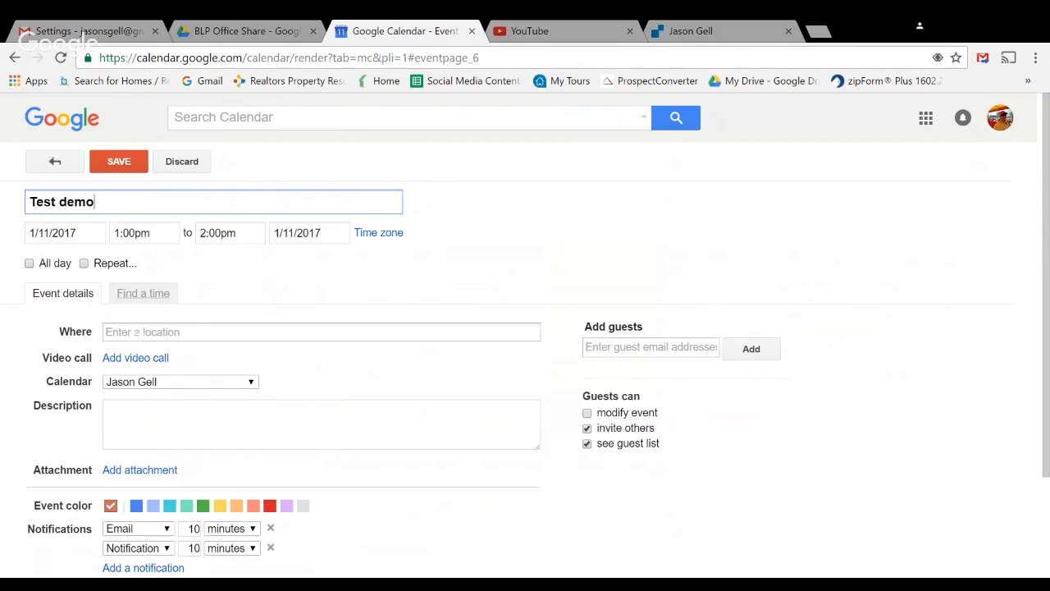
{"action": "left_click", "coordinate": [253, 384]}
{"action": "scroll", "coordinate": [253, 387], "scroll_direction": "down", "scroll_amount": 3}
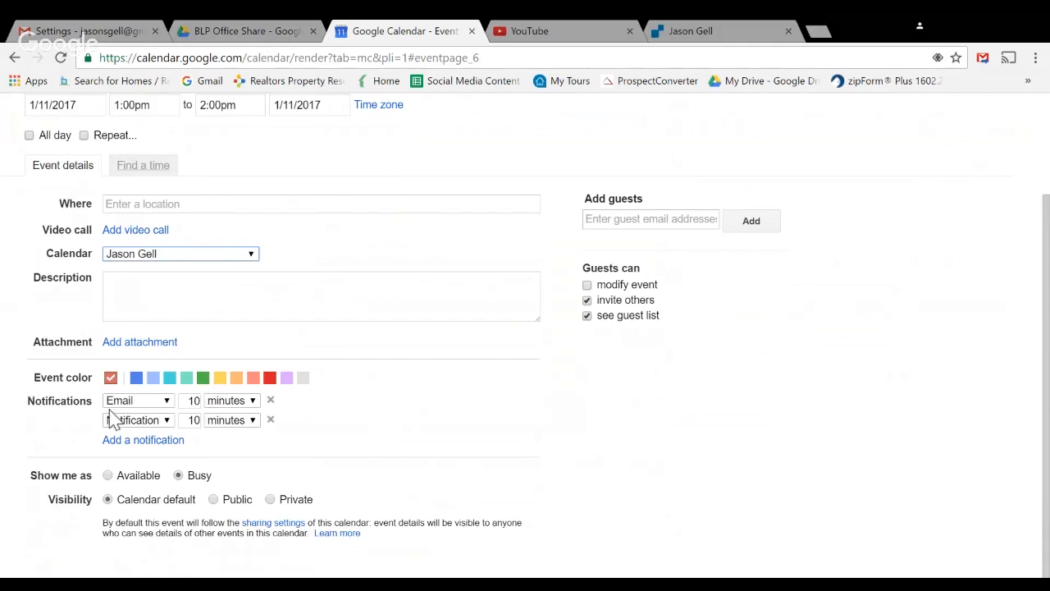
{"action": "left_click", "coordinate": [166, 401]}
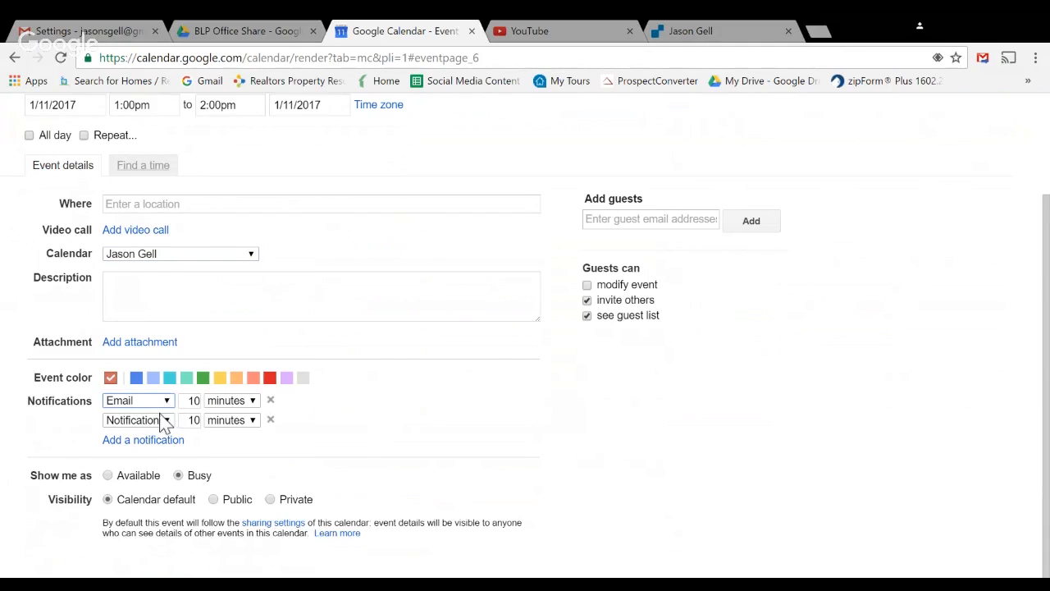
{"action": "left_click", "coordinate": [79, 438]}
Step: Add a colleague as a guest of the Test demo event, then save it and send the invitations
{"action": "left_click", "coordinate": [648, 219]}
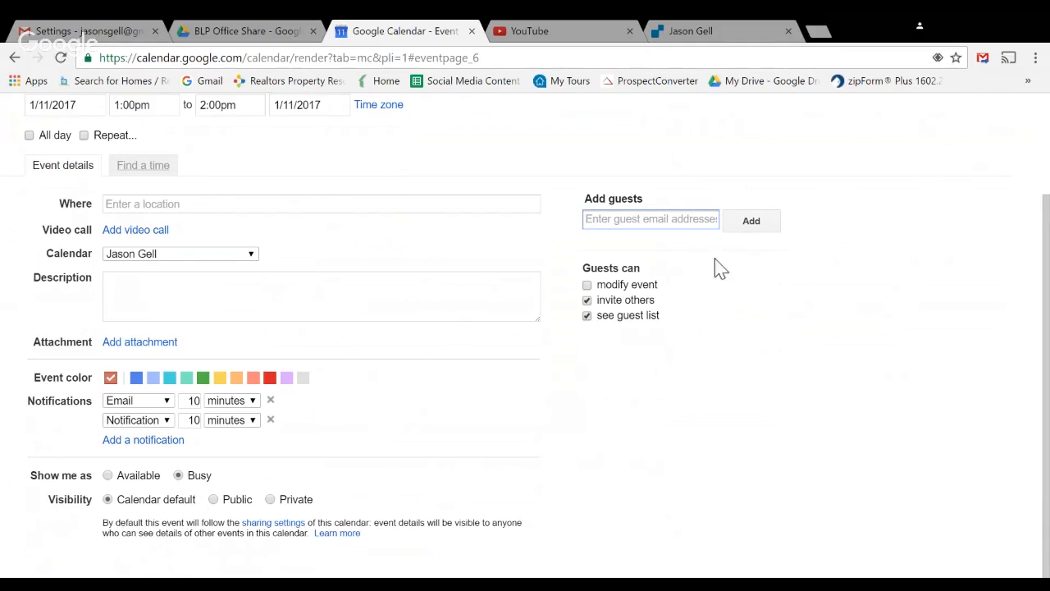
{"action": "type", "text": "in"}
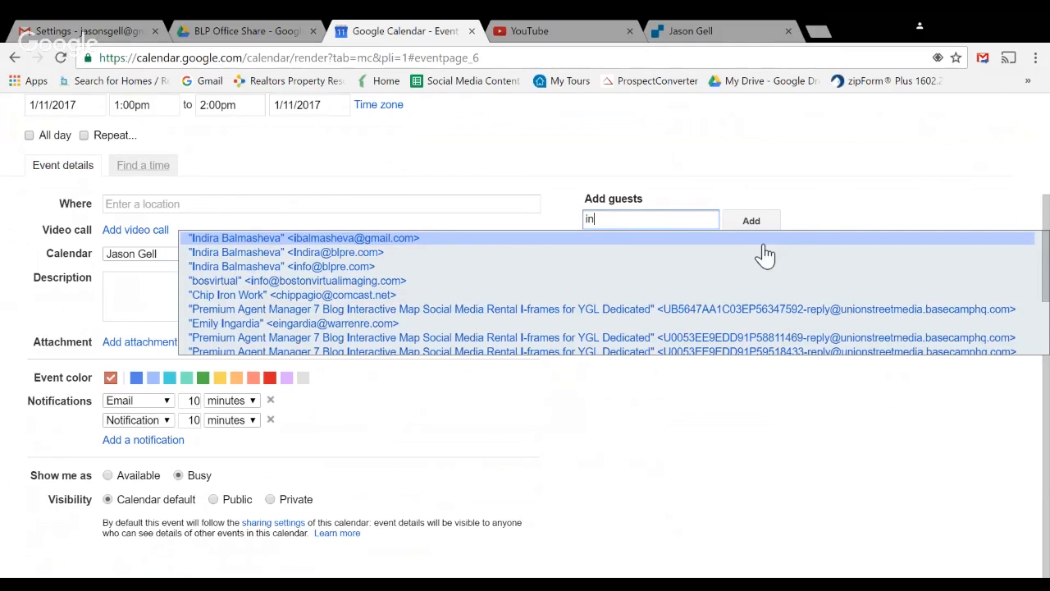
{"action": "type", "text": "di"}
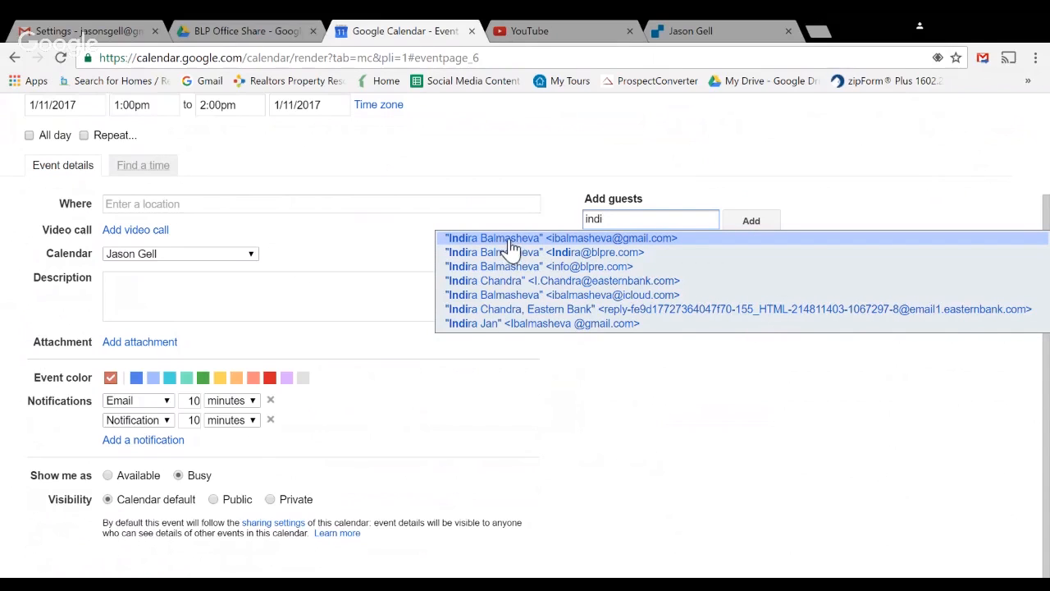
{"action": "left_click", "coordinate": [642, 254]}
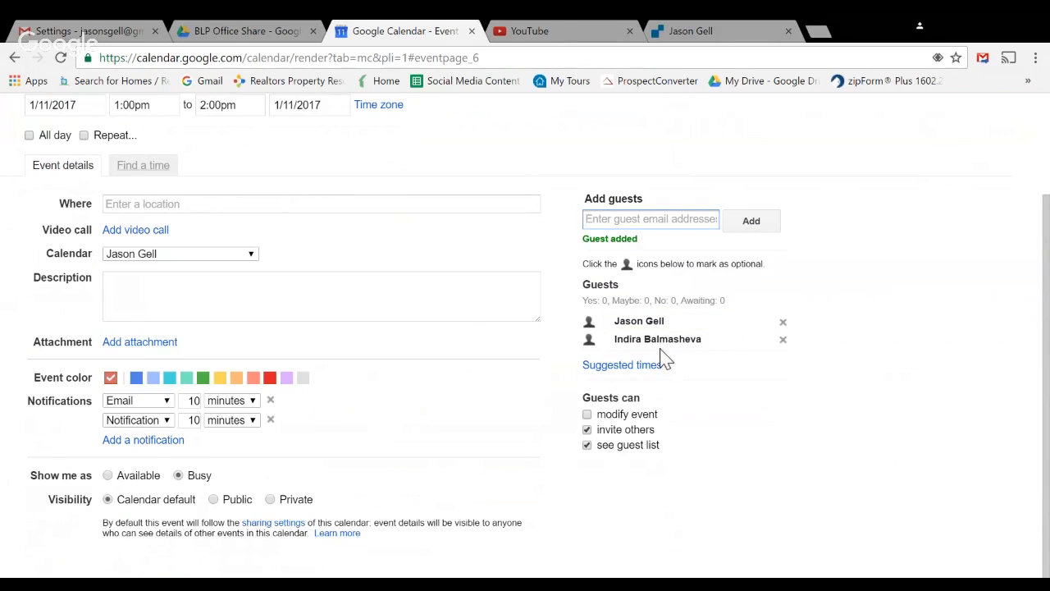
{"action": "key", "text": "ctrl+s"}
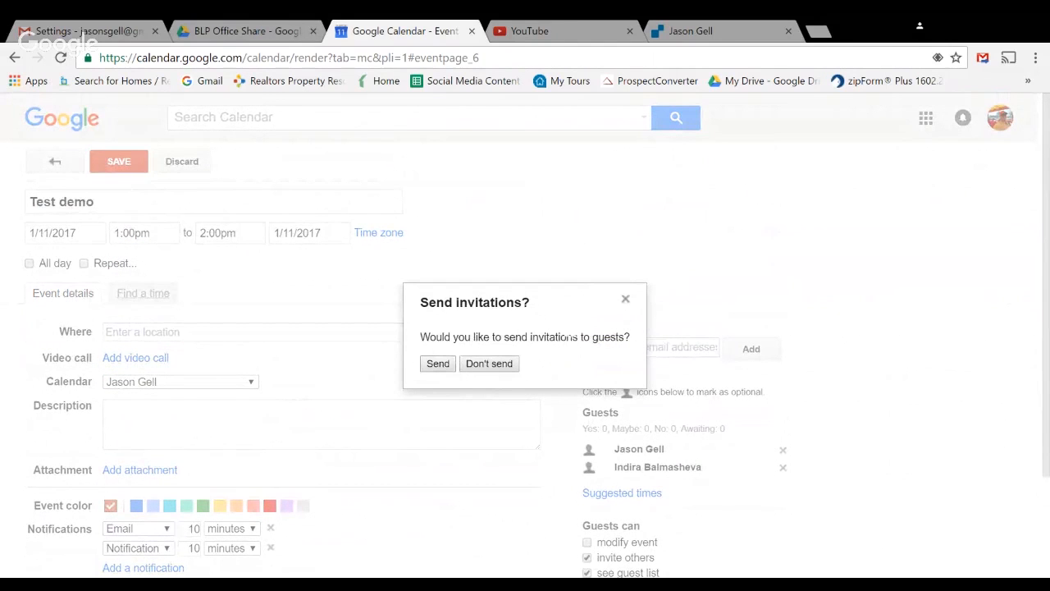
{"action": "left_click", "coordinate": [433, 370]}
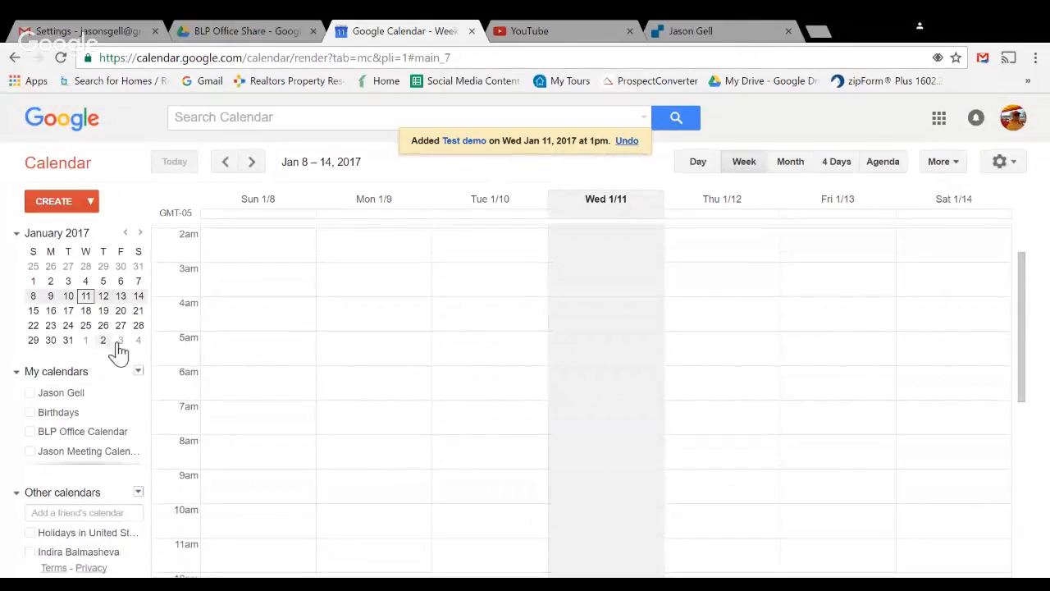
Step: Create a "test demo" event on Wednesday, January 11, 5:30pm–7:00pm, in the MOJO Sells Sign Up calendar
{"action": "scroll", "coordinate": [605, 465], "scroll_direction": "down", "scroll_amount": 2}
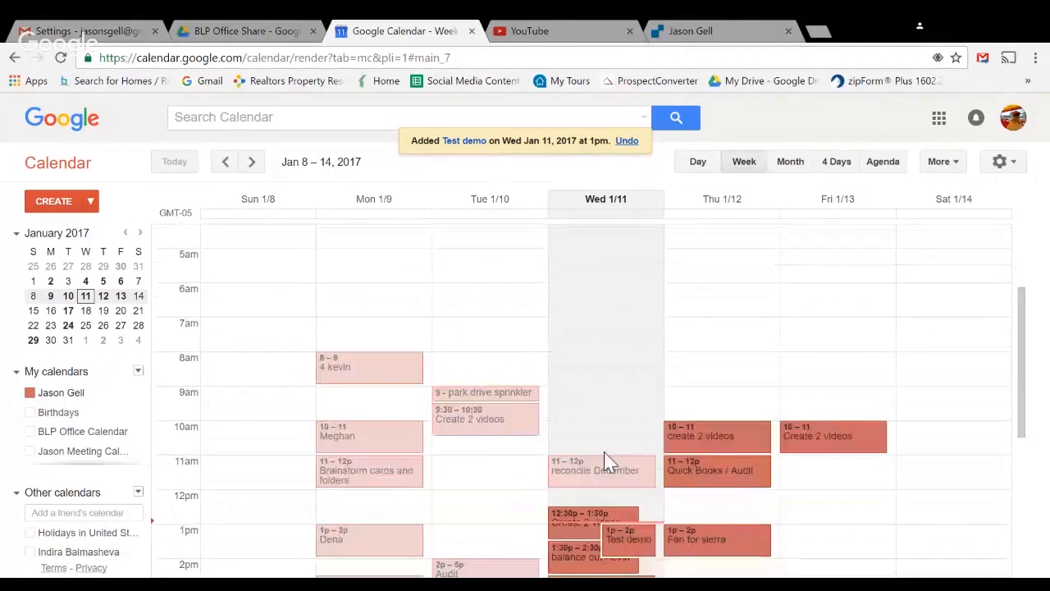
{"action": "scroll", "coordinate": [645, 483], "scroll_direction": "down", "scroll_amount": 2}
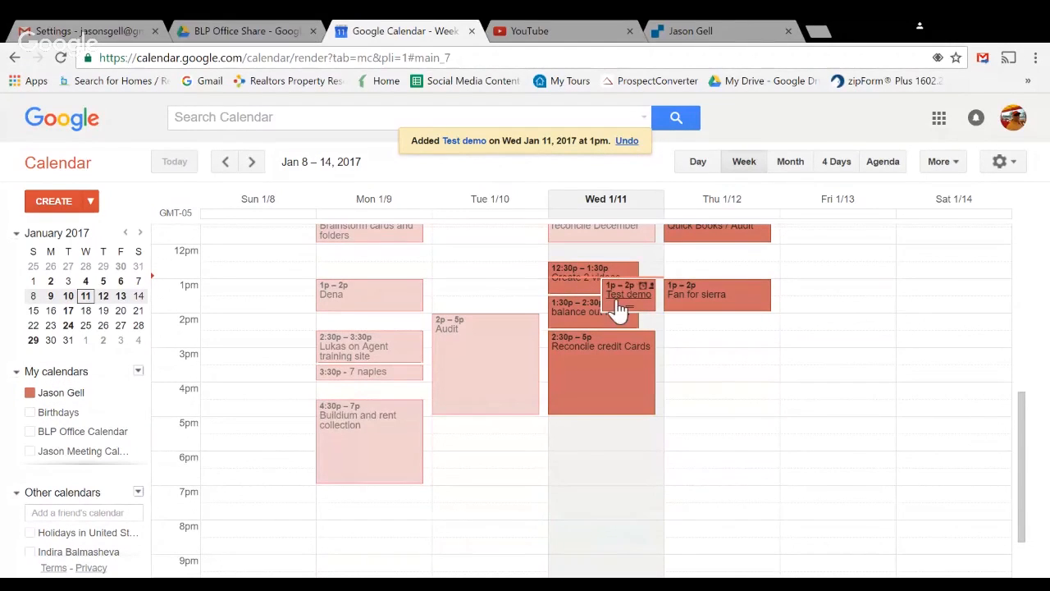
{"action": "scroll", "coordinate": [770, 472], "scroll_direction": "up", "scroll_amount": 1}
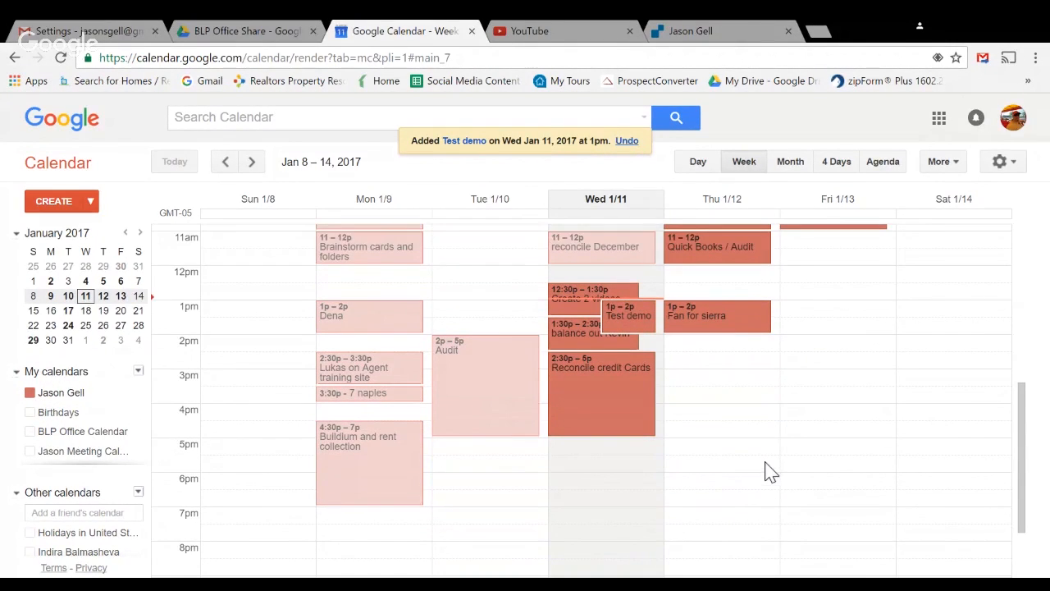
{"action": "scroll", "coordinate": [654, 300], "scroll_direction": "up", "scroll_amount": 3}
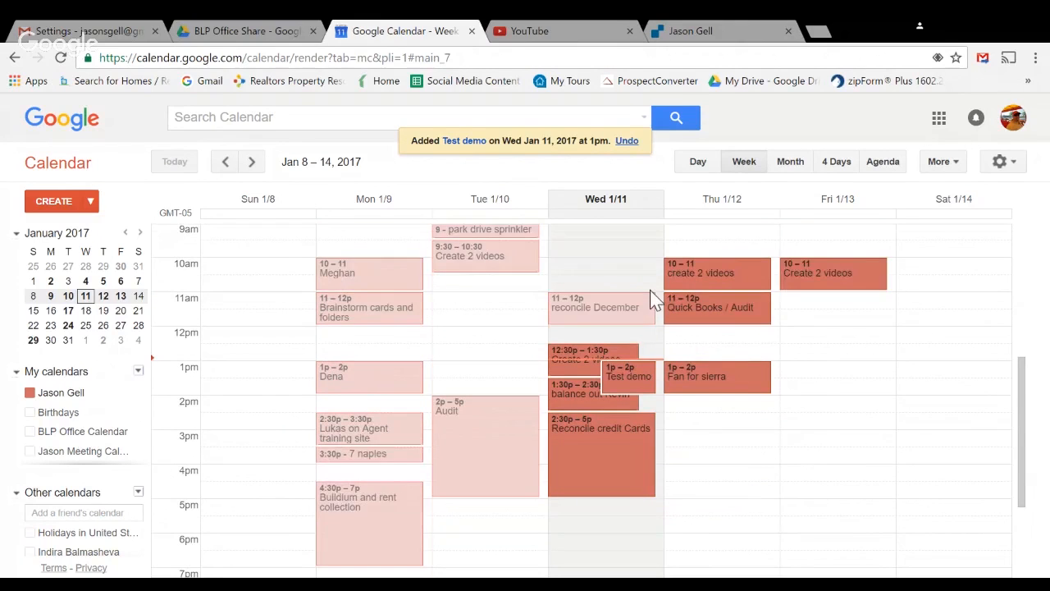
{"action": "scroll", "coordinate": [654, 301], "scroll_direction": "down", "scroll_amount": 3}
{"action": "left_click_drag", "start_coordinate": [619, 438], "coordinate": [600, 485]}
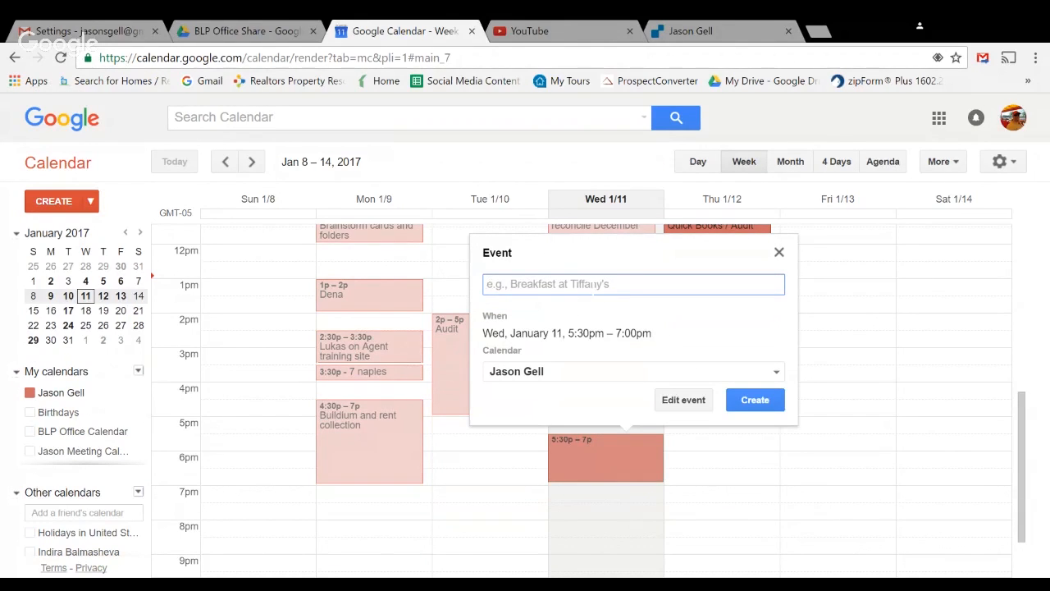
{"action": "type", "text": "test demo"}
{"action": "left_click", "coordinate": [683, 371]}
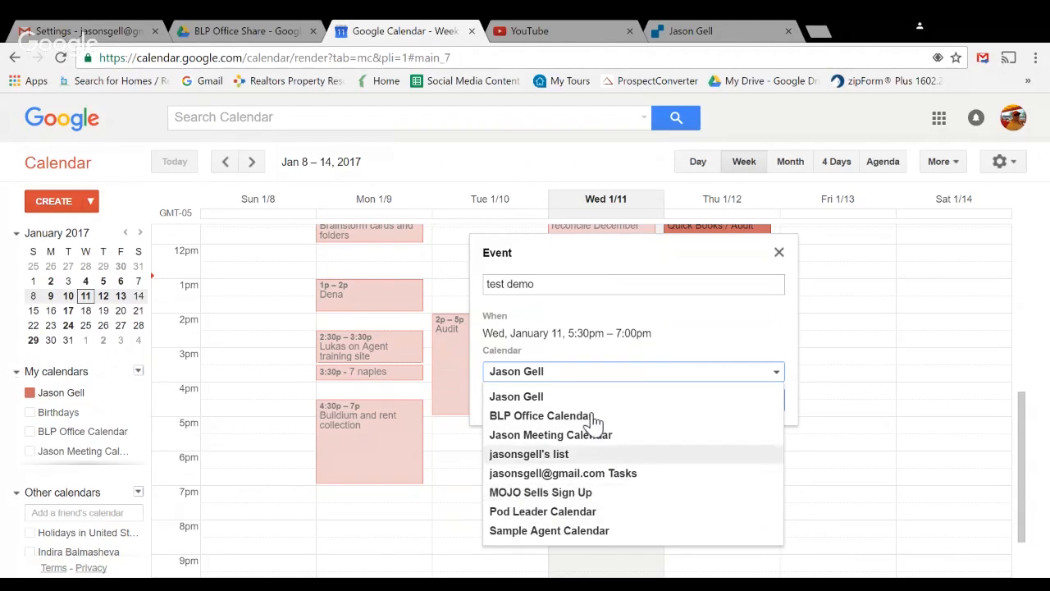
{"action": "left_click", "coordinate": [656, 398]}
{"action": "left_click", "coordinate": [689, 374]}
{"action": "left_click", "coordinate": [586, 494]}
{"action": "left_click", "coordinate": [755, 403]}
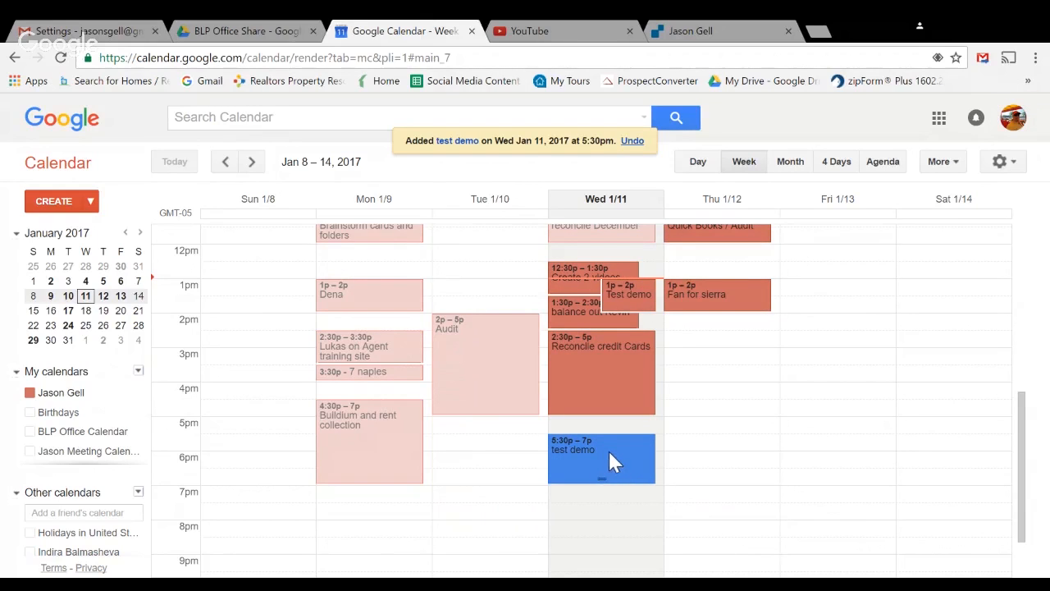
Step: Locate MOJO Sells Sign Up in the calendar list and check the 5:30pm test demo event's details
{"action": "left_click", "coordinate": [140, 373]}
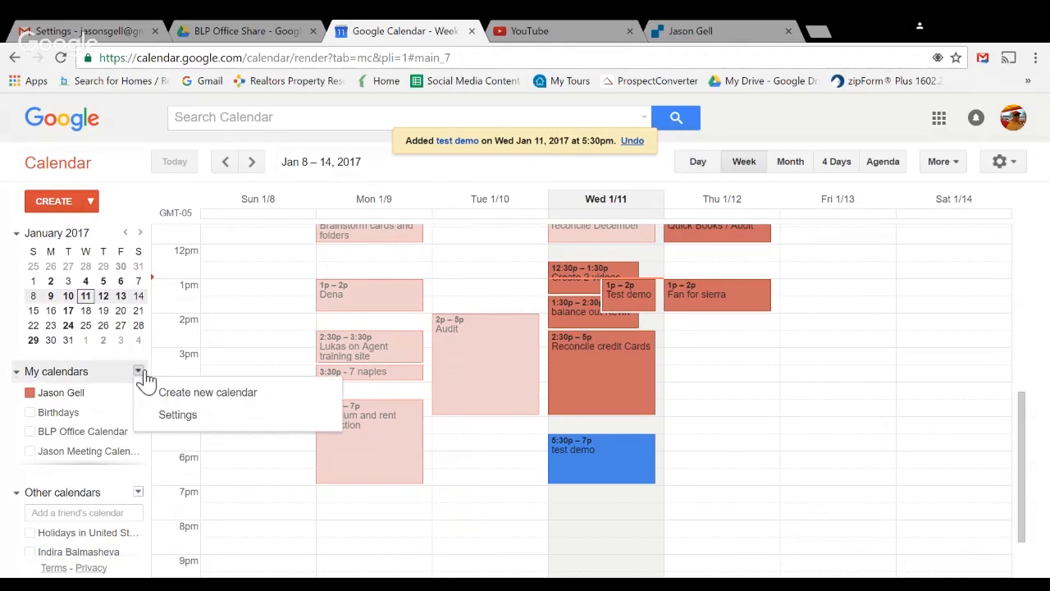
{"action": "left_click", "coordinate": [127, 374]}
{"action": "left_click", "coordinate": [96, 377]}
{"action": "left_click", "coordinate": [96, 378]}
{"action": "scroll", "coordinate": [114, 415], "scroll_direction": "down", "scroll_amount": 3}
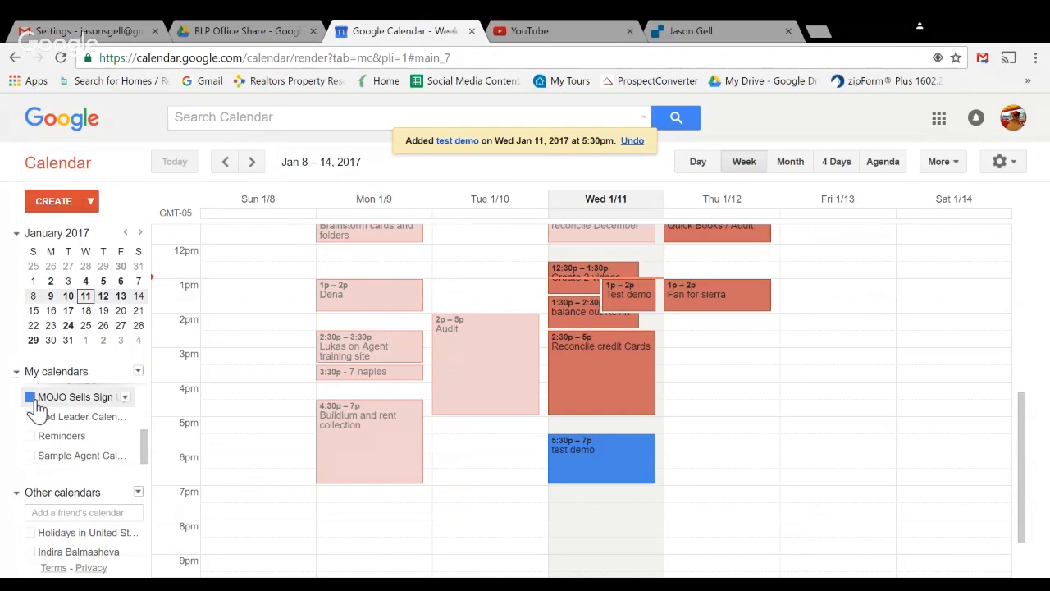
{"action": "left_click", "coordinate": [630, 477]}
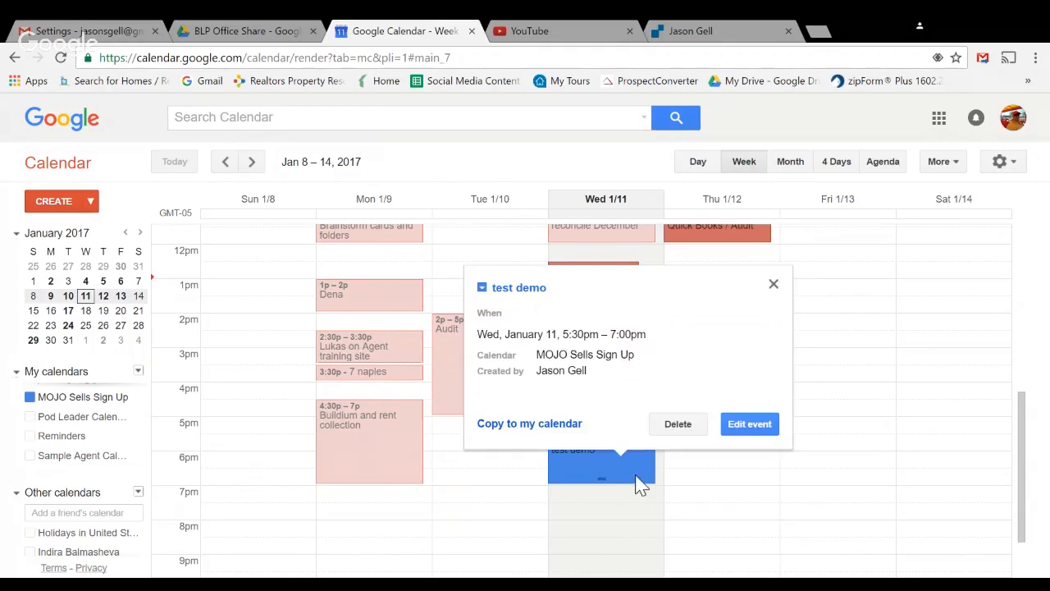
{"action": "left_click", "coordinate": [774, 286]}
Step: Hide the primary personal and MOJO Sells Sign Up calendars and display the BLP Office Calendar
{"action": "scroll", "coordinate": [70, 462], "scroll_direction": "up", "scroll_amount": 5}
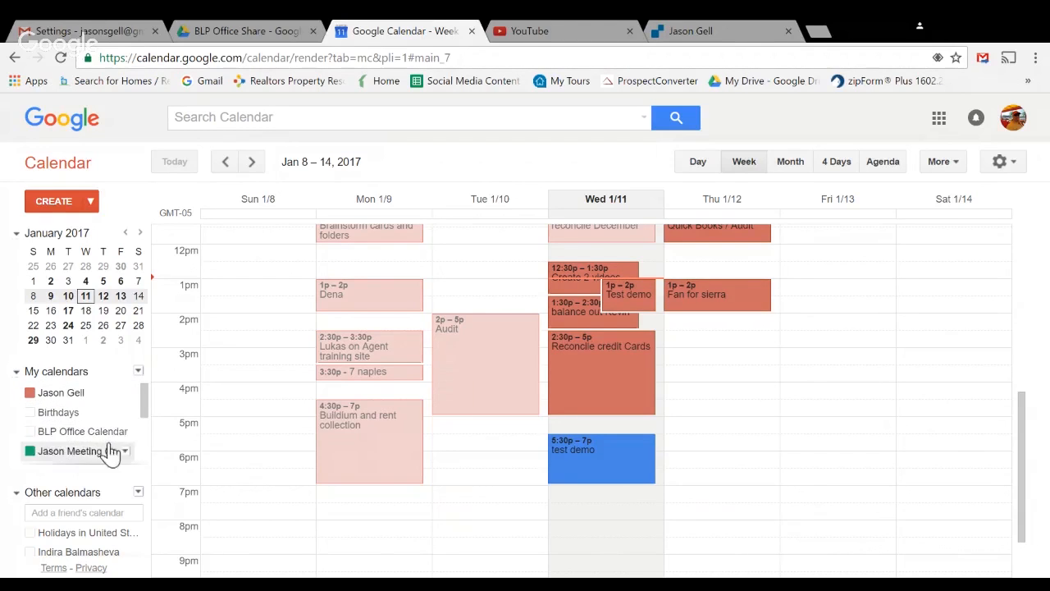
{"action": "left_click", "coordinate": [49, 392]}
{"action": "scroll", "coordinate": [49, 427], "scroll_direction": "down", "scroll_amount": 3}
{"action": "left_click", "coordinate": [49, 431]}
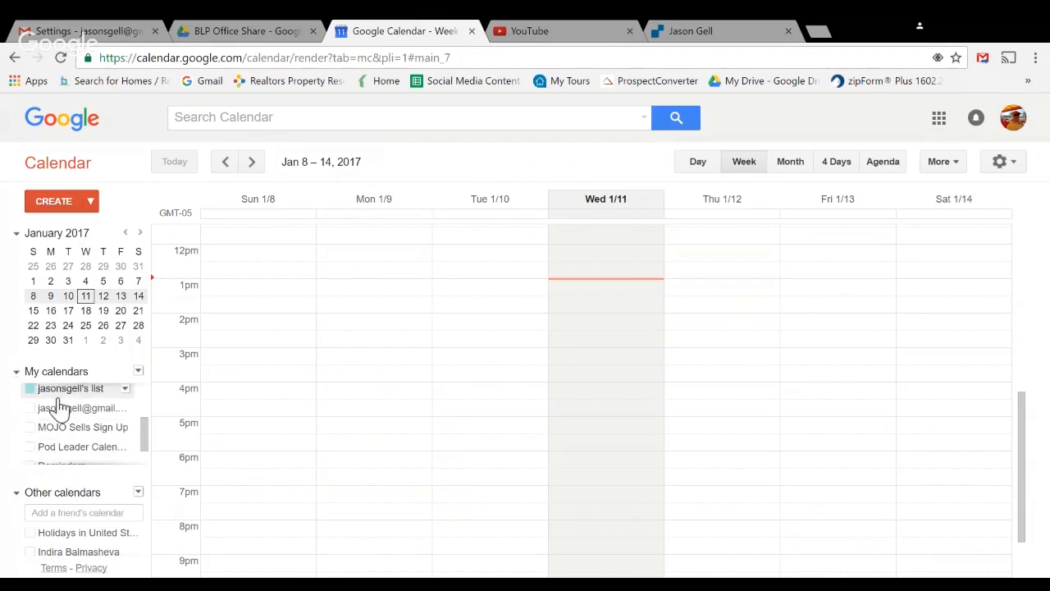
{"action": "scroll", "coordinate": [49, 427], "scroll_direction": "up", "scroll_amount": 3}
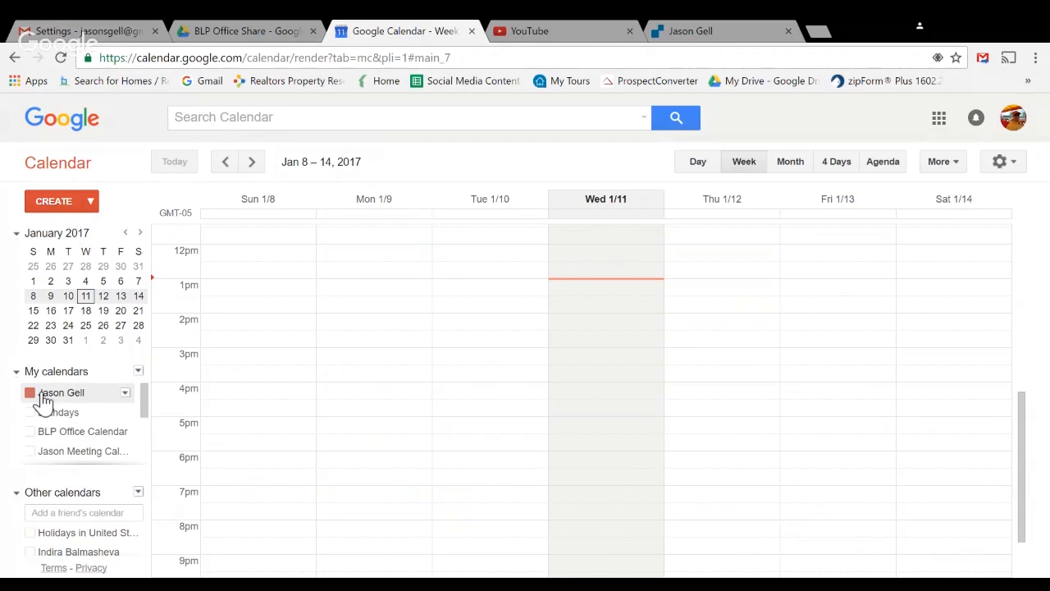
{"action": "scroll", "coordinate": [47, 436], "scroll_direction": "down", "scroll_amount": 1}
{"action": "scroll", "coordinate": [47, 436], "scroll_direction": "up", "scroll_amount": 1}
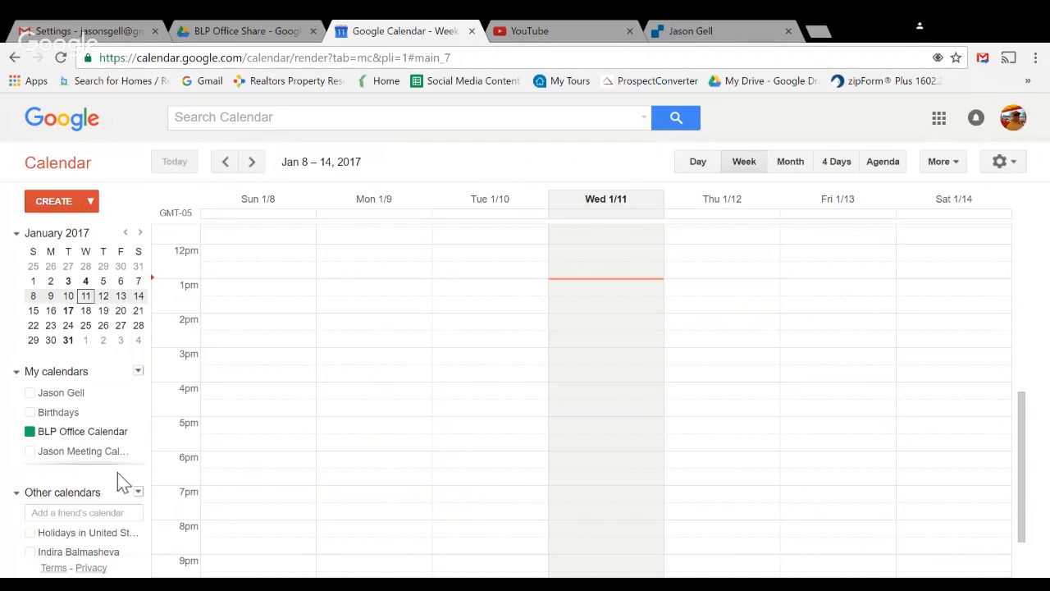
Step: Open the BLP Office Calendar's sharing settings and add a colleague's e-mail with the See all event details permission
{"action": "left_click", "coordinate": [126, 432]}
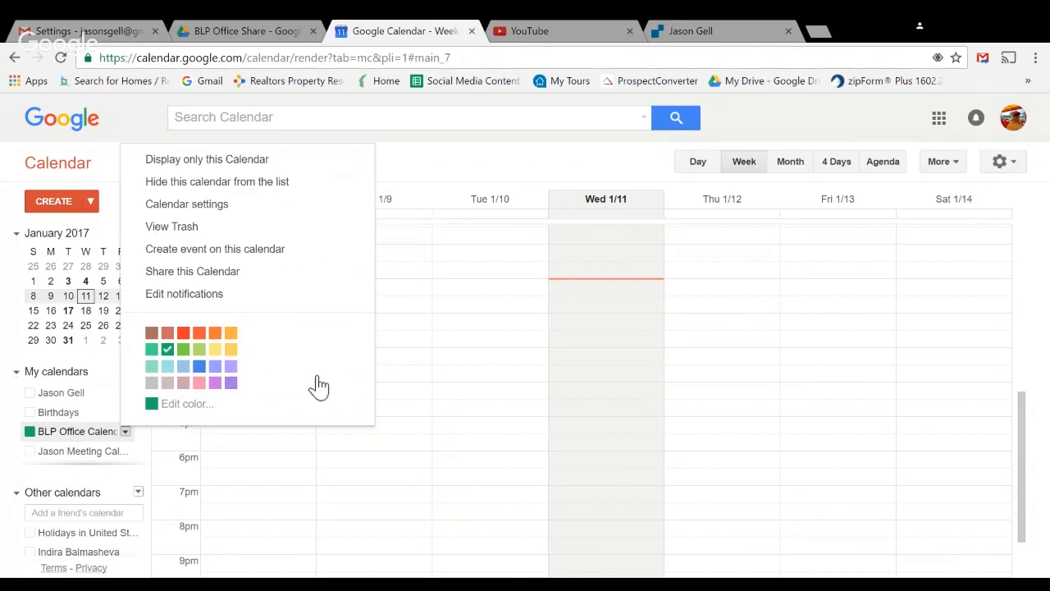
{"action": "left_click", "coordinate": [230, 282]}
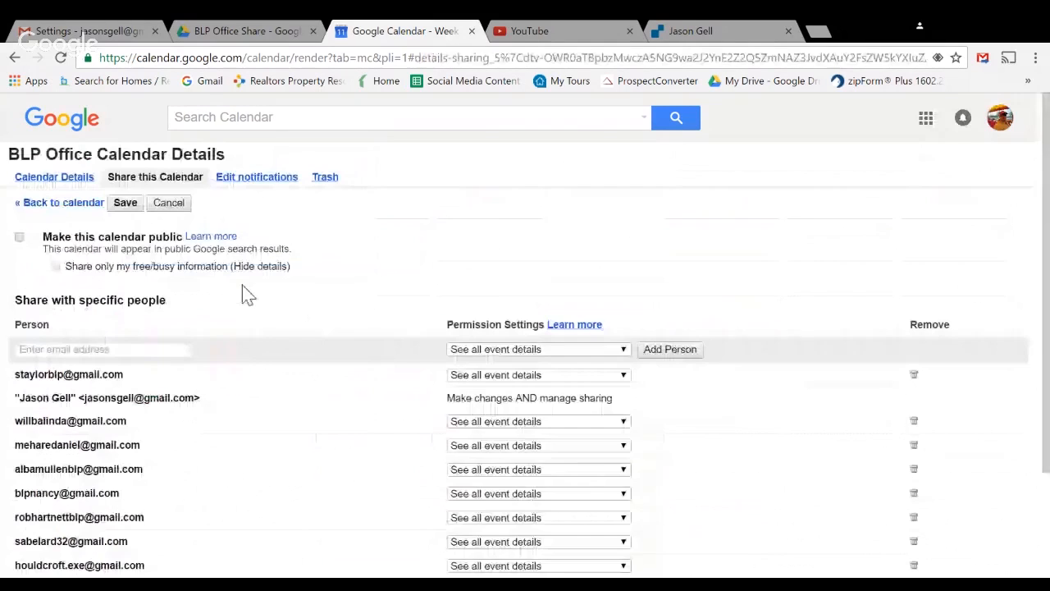
{"action": "scroll", "coordinate": [733, 450], "scroll_direction": "down", "scroll_amount": 3}
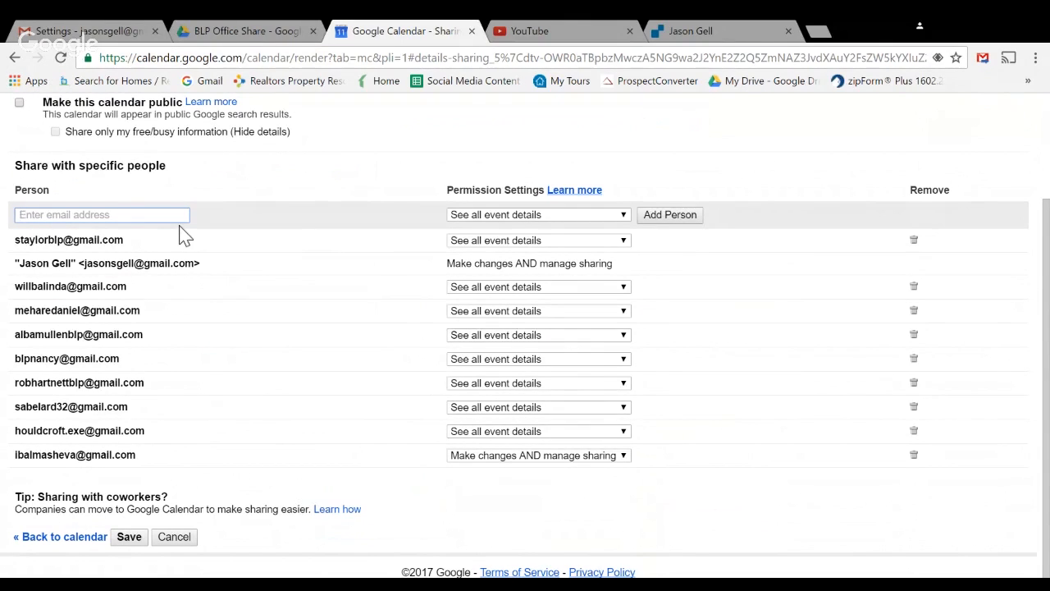
{"action": "type", "text": "indir"}
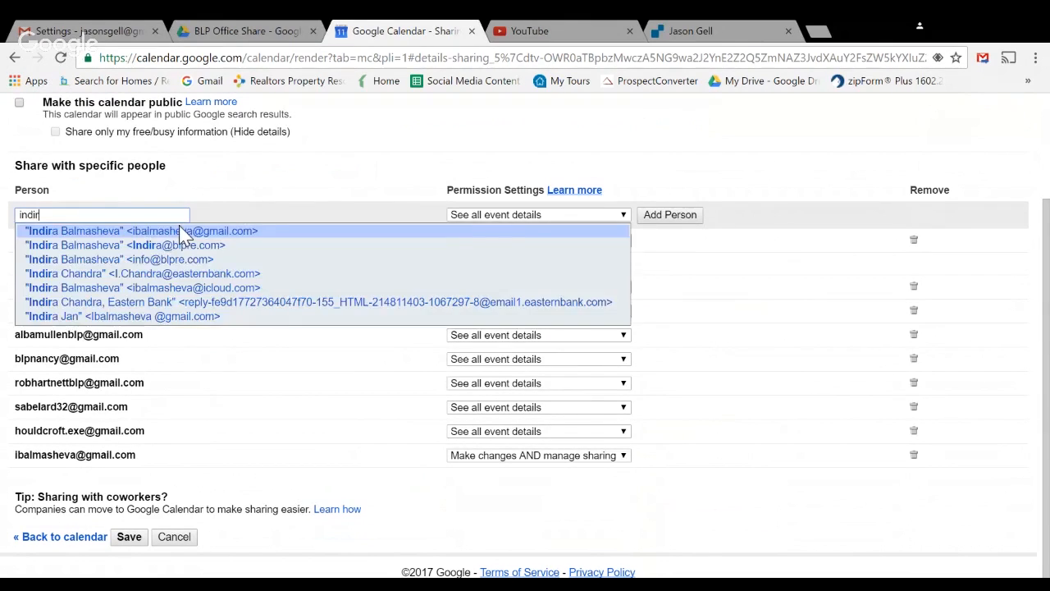
{"action": "key", "text": "Return"}
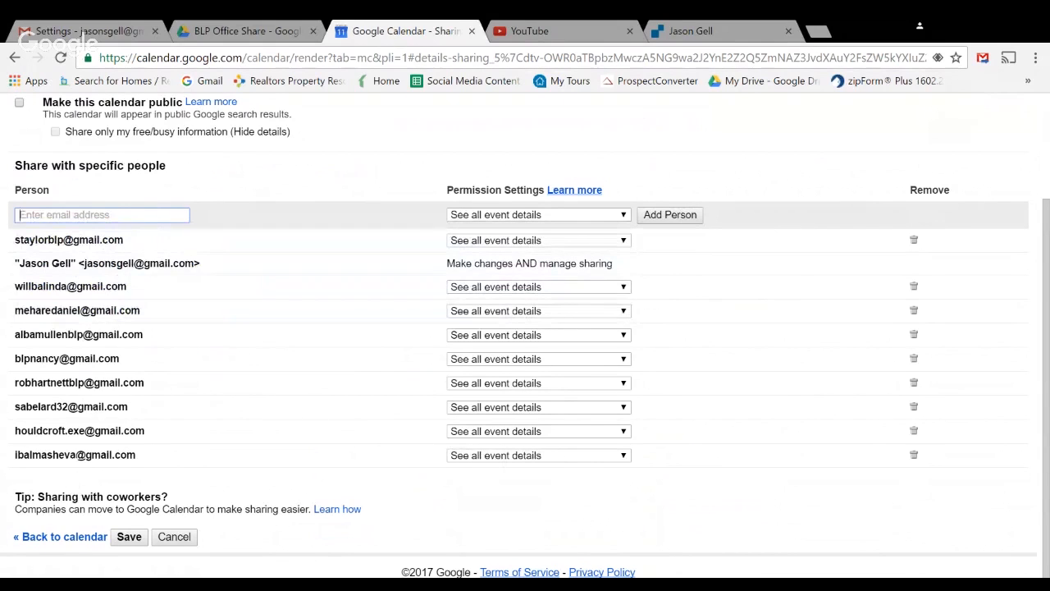
Step: Set the last listed colleague's permission to Make changes AND manage sharing and save the BLP Office Calendar's sharing settings
{"action": "left_click", "coordinate": [70, 585]}
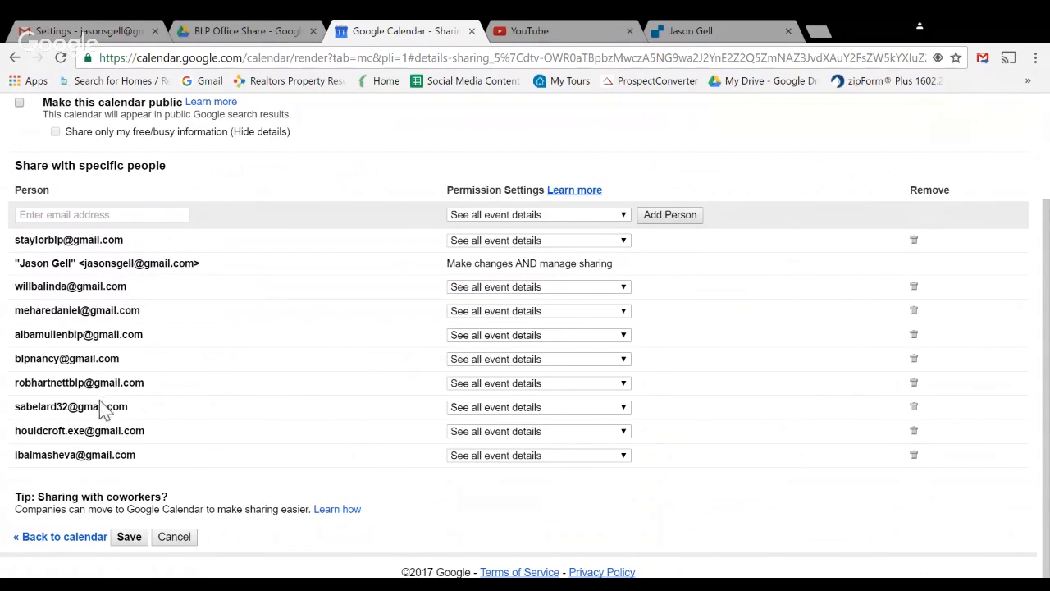
{"action": "left_click", "coordinate": [557, 461]}
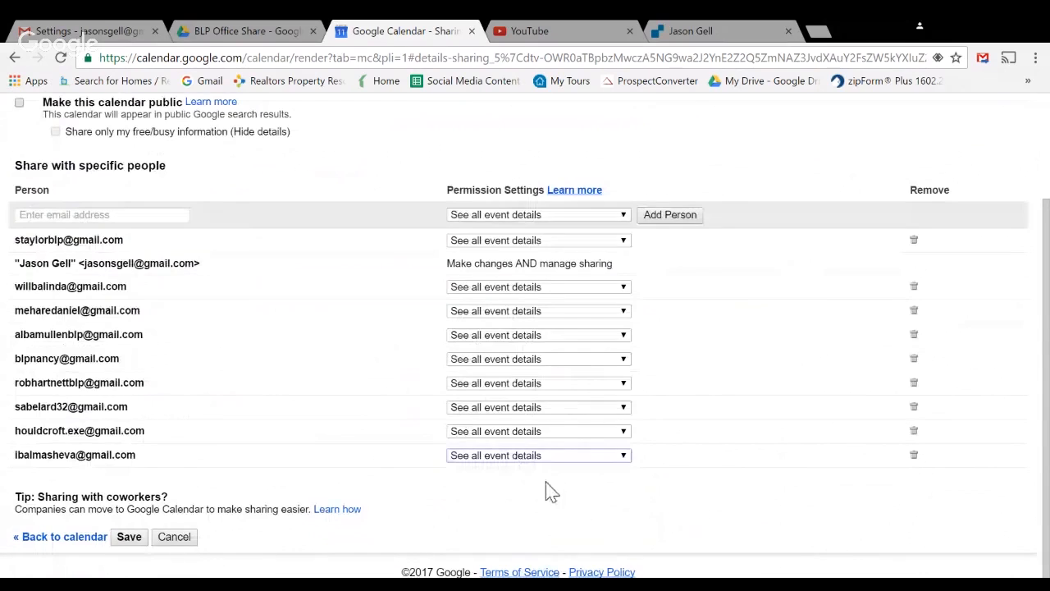
{"action": "left_click", "coordinate": [551, 485]}
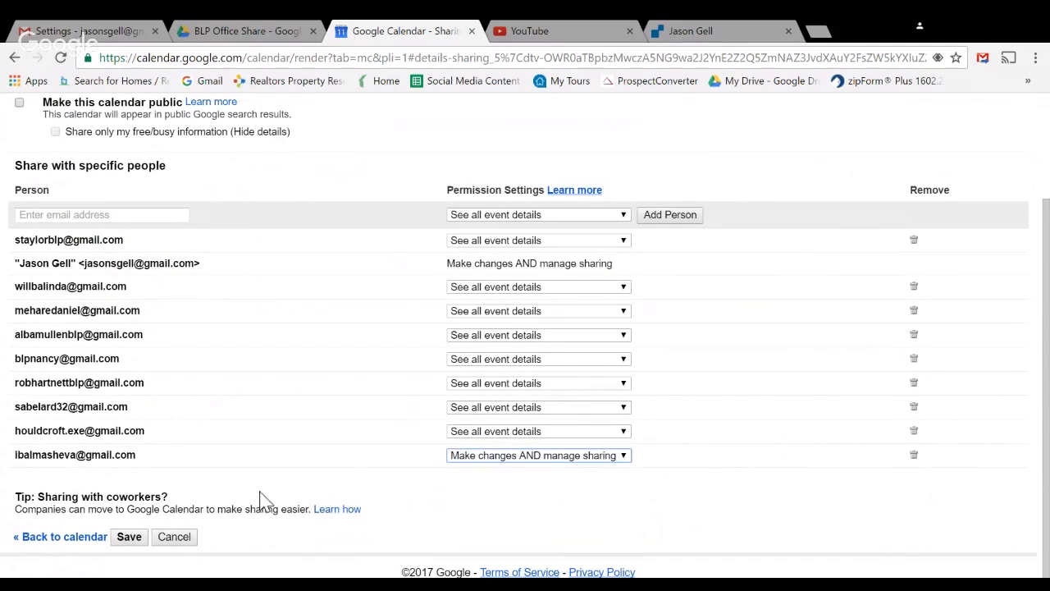
{"action": "left_click", "coordinate": [128, 537]}
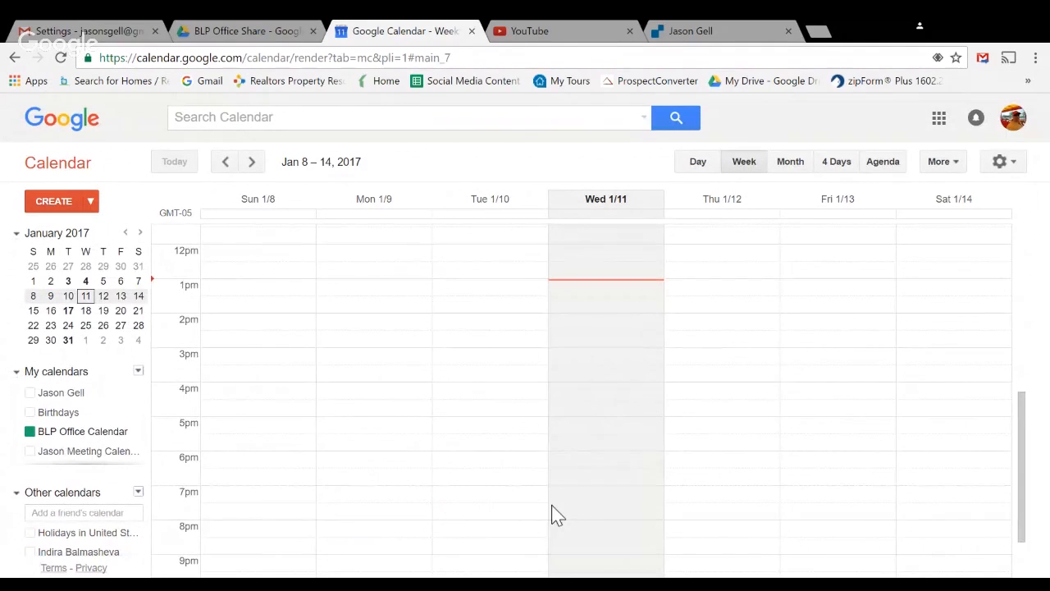
Step: Display MOJO Sells Sign Up instead of the BLP Office Calendar and delete Wednesday's 5:30pm test demo event
{"action": "scroll", "coordinate": [82, 422], "scroll_direction": "down", "scroll_amount": 3}
{"action": "scroll", "coordinate": [98, 421], "scroll_direction": "up", "scroll_amount": 3}
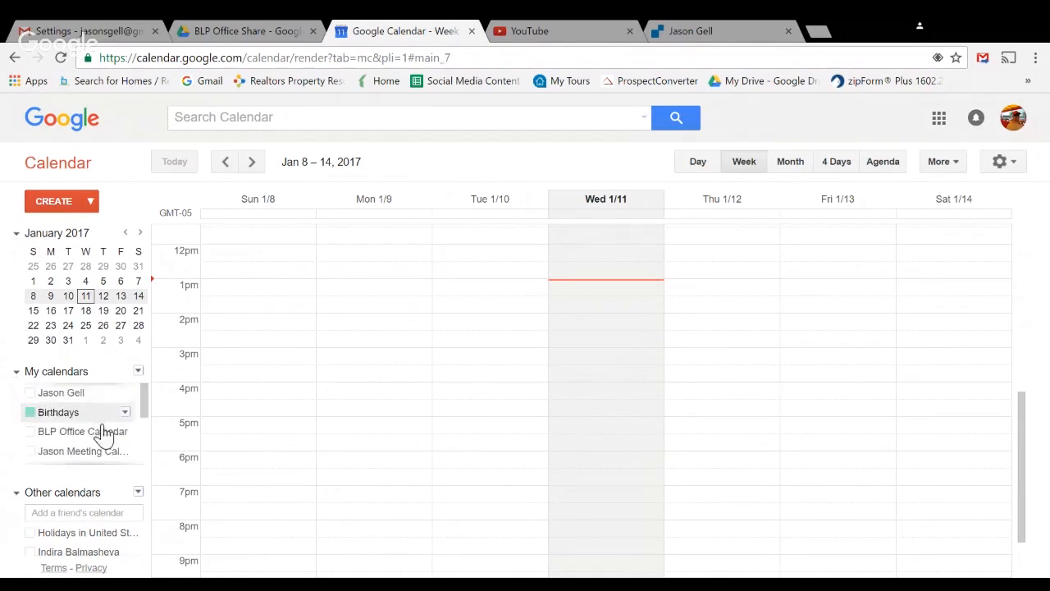
{"action": "scroll", "coordinate": [86, 440], "scroll_direction": "down", "scroll_amount": 2}
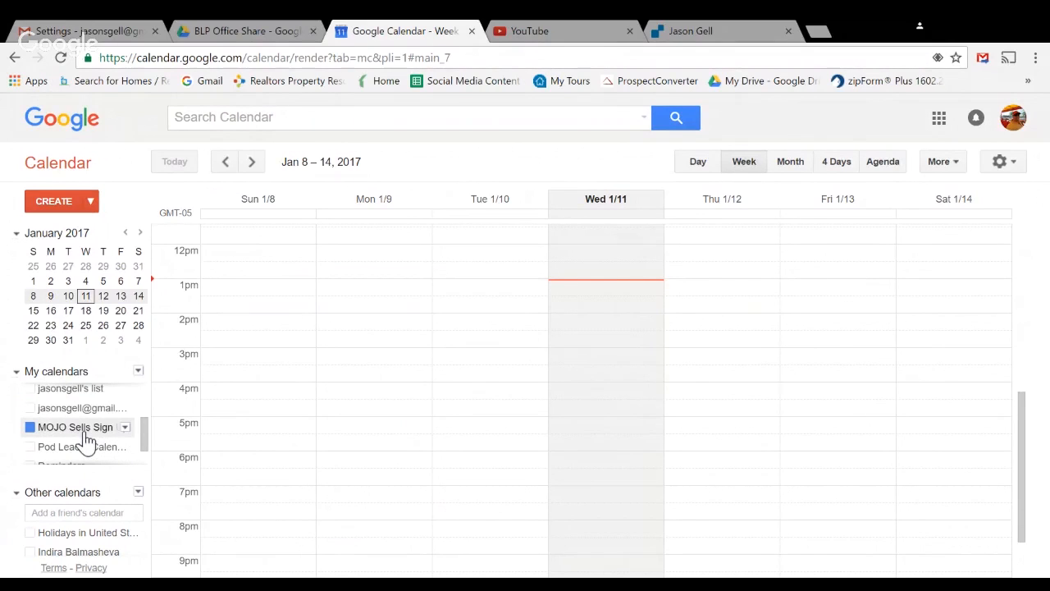
{"action": "left_click", "coordinate": [629, 476]}
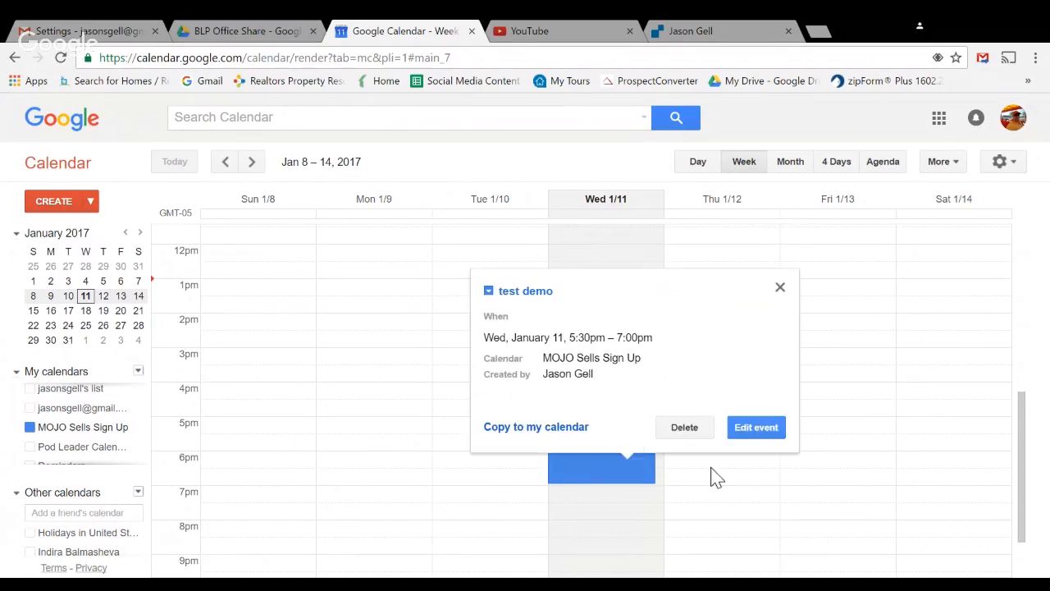
{"action": "key", "text": "Delete"}
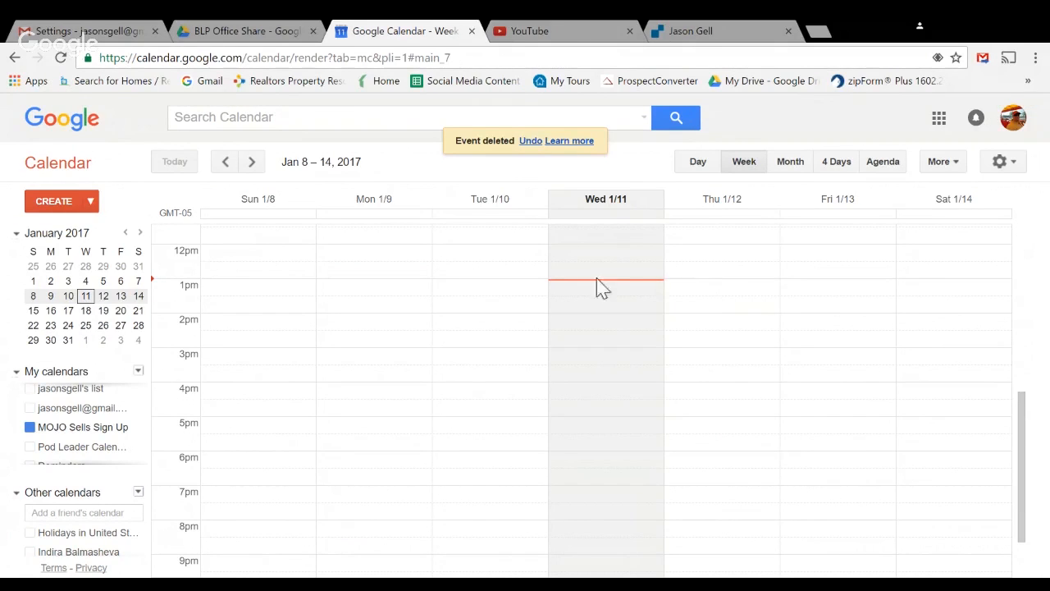
Step: Create an event titled with the agent's first name on Thursday, January 12, 1pm–3pm, in the MOJO Sells Sign Up calendar
{"action": "left_click", "coordinate": [736, 299]}
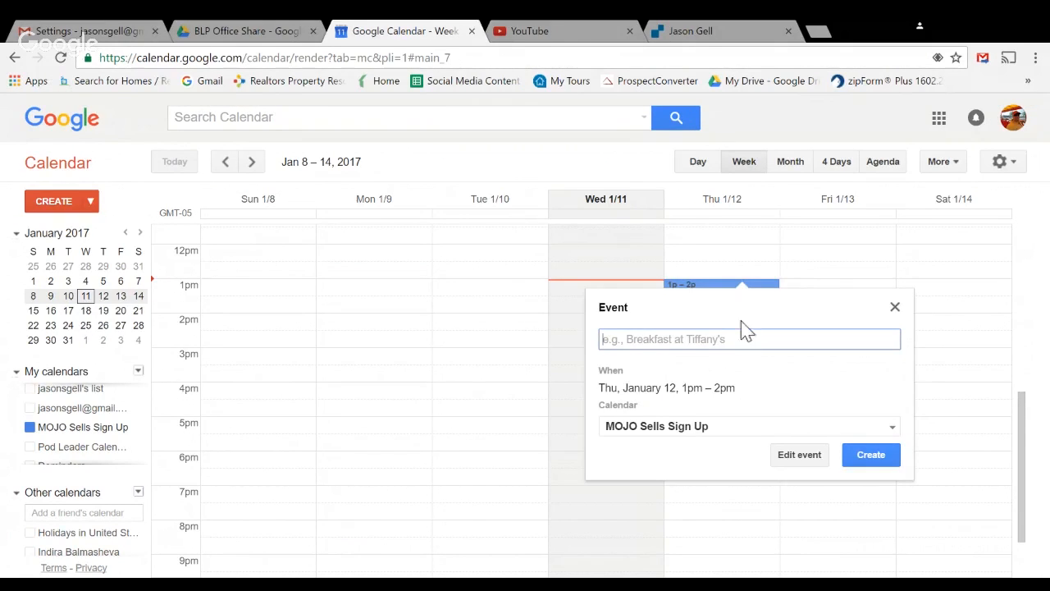
{"action": "left_click", "coordinate": [895, 306]}
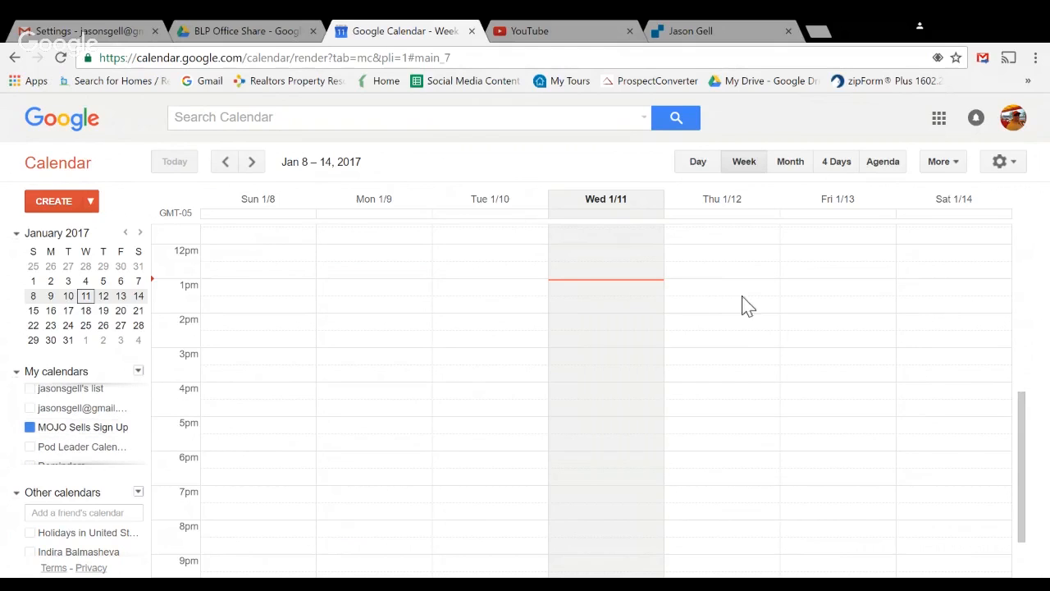
{"action": "left_click_drag", "start_coordinate": [719, 288], "coordinate": [722, 343]}
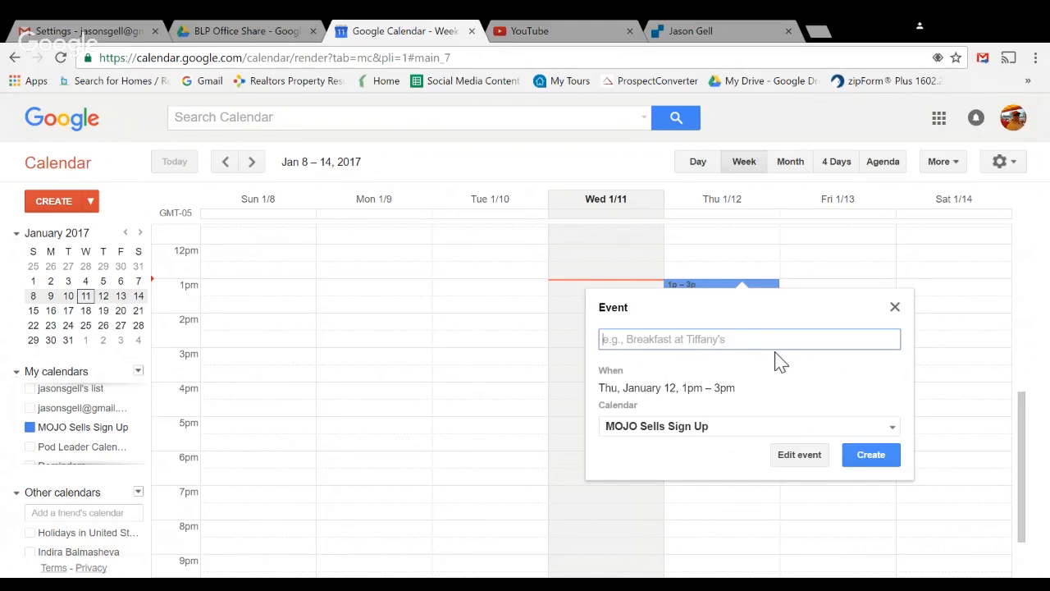
{"action": "type", "text": "Jason"}
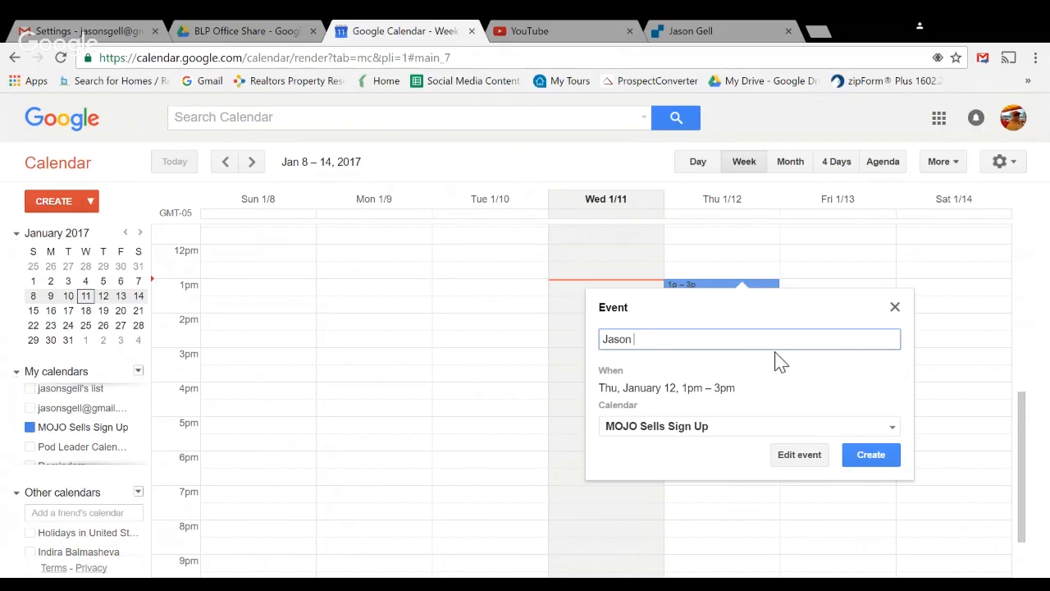
{"action": "key", "text": "Return"}
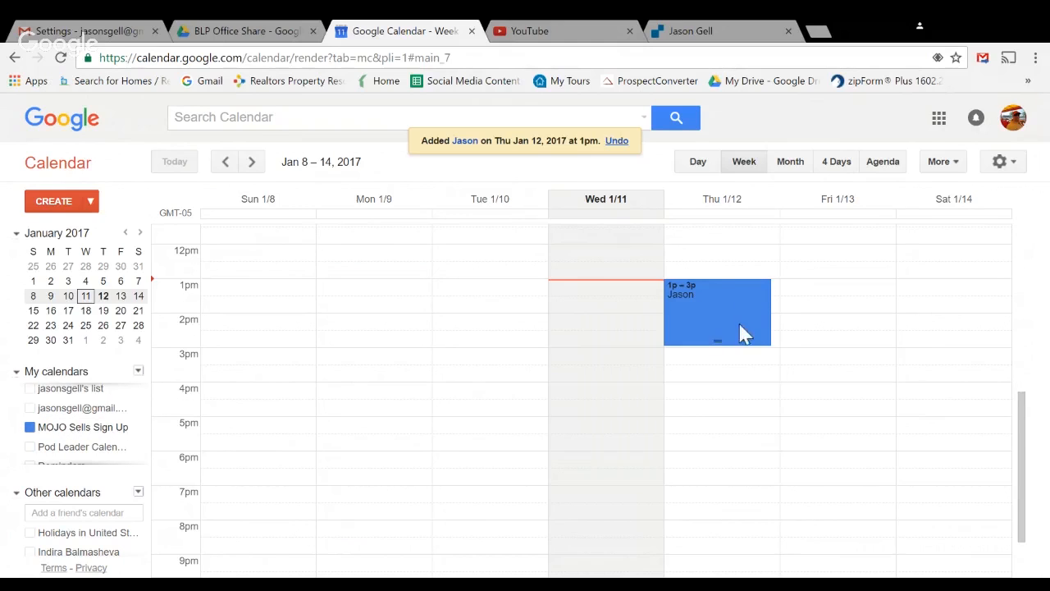
Step: Delete Thursday's 1pm–3pm event from the MOJO Sells Sign Up calendar
{"action": "left_click", "coordinate": [736, 264]}
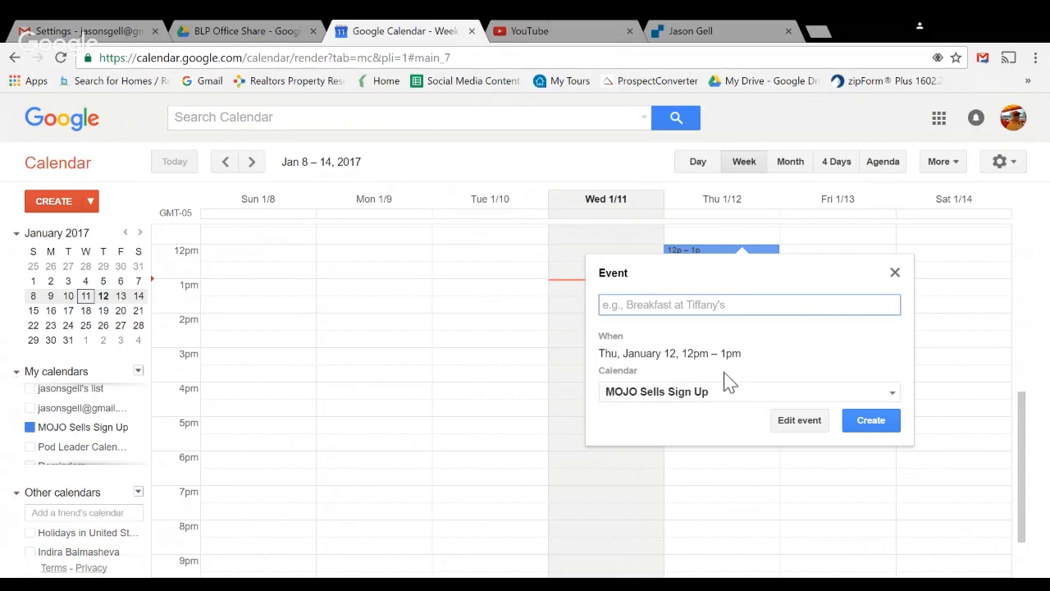
{"action": "left_click", "coordinate": [737, 307]}
{"action": "left_click", "coordinate": [792, 274]}
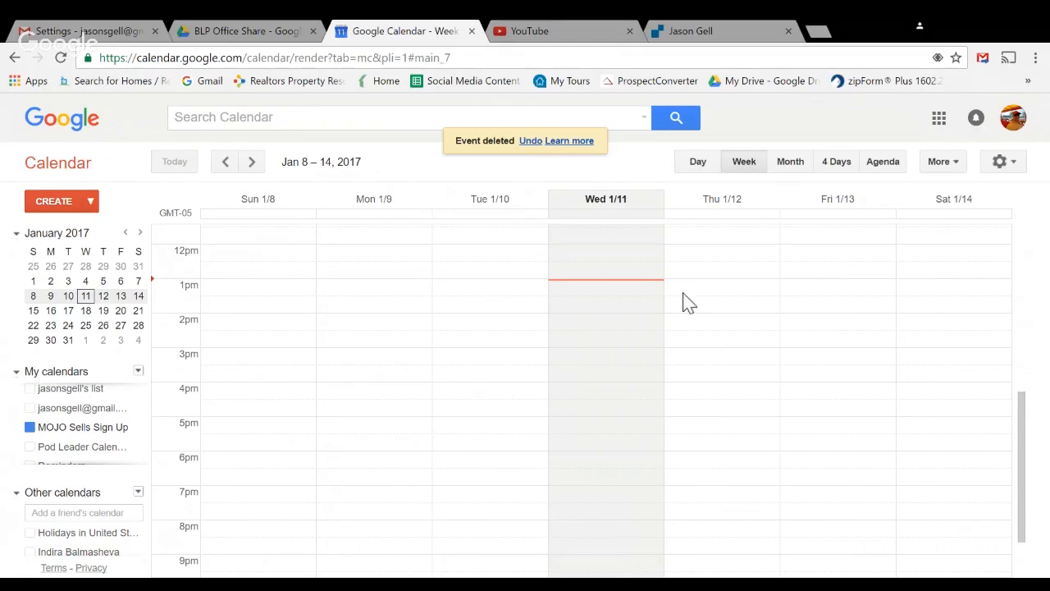
Step: Create a "sample" event on Thursday, January 12, 1pm–3pm, in the MOJO Sells Sign Up calendar
{"action": "left_click_drag", "start_coordinate": [688, 289], "coordinate": [697, 340]}
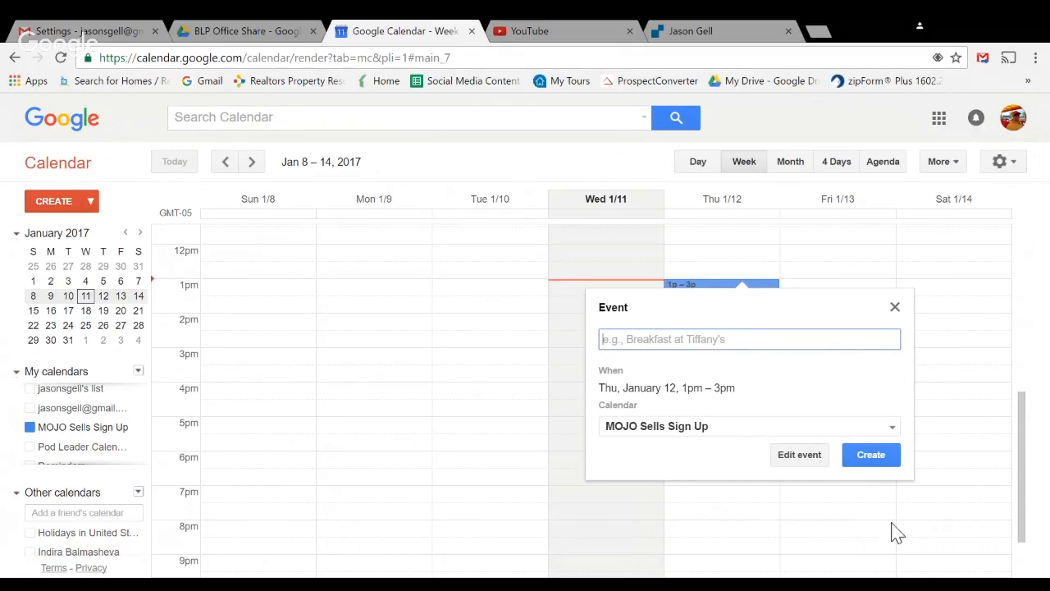
{"action": "type", "text": "sam"}
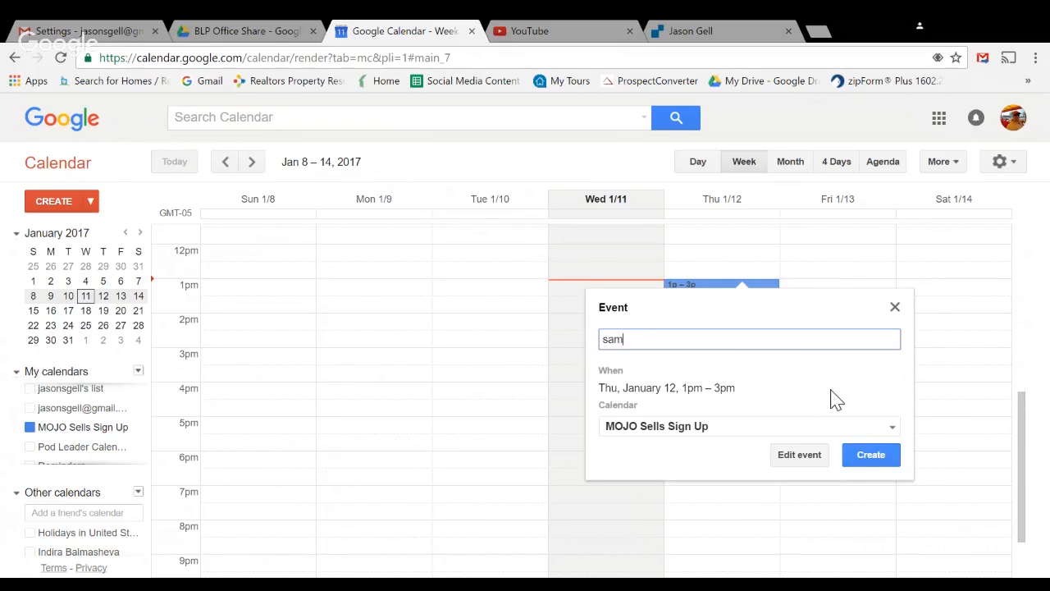
{"action": "type", "text": "ple"}
{"action": "key", "text": "Return"}
Step: Move and resize the sample event between Thursday and Friday, ending on Friday, January 13, 10:30am–12:30pm
{"action": "left_click_drag", "start_coordinate": [697, 329], "coordinate": [774, 329]}
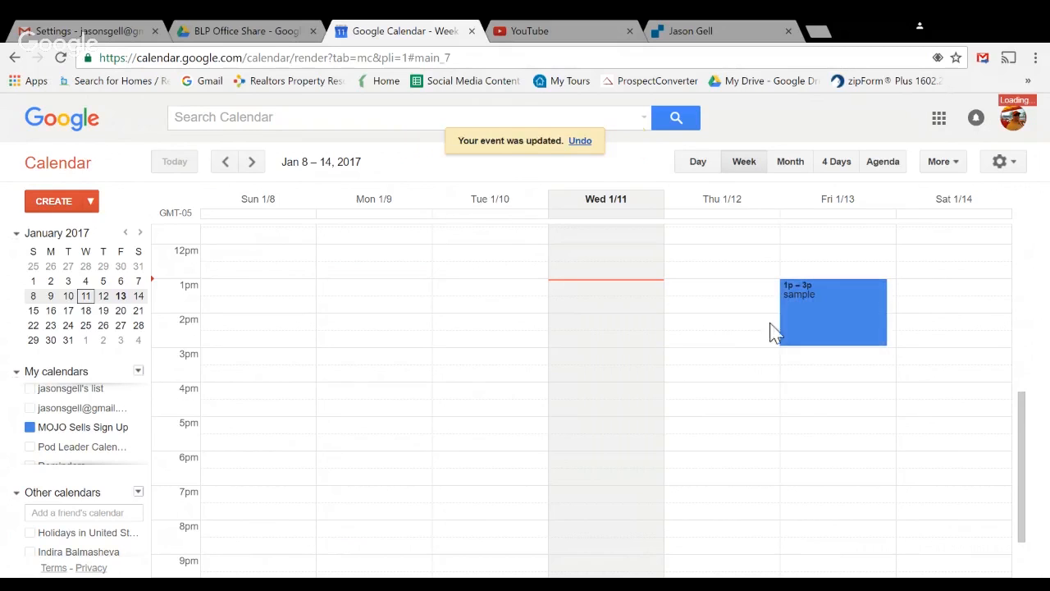
{"action": "left_click_drag", "start_coordinate": [832, 305], "coordinate": [727, 262]}
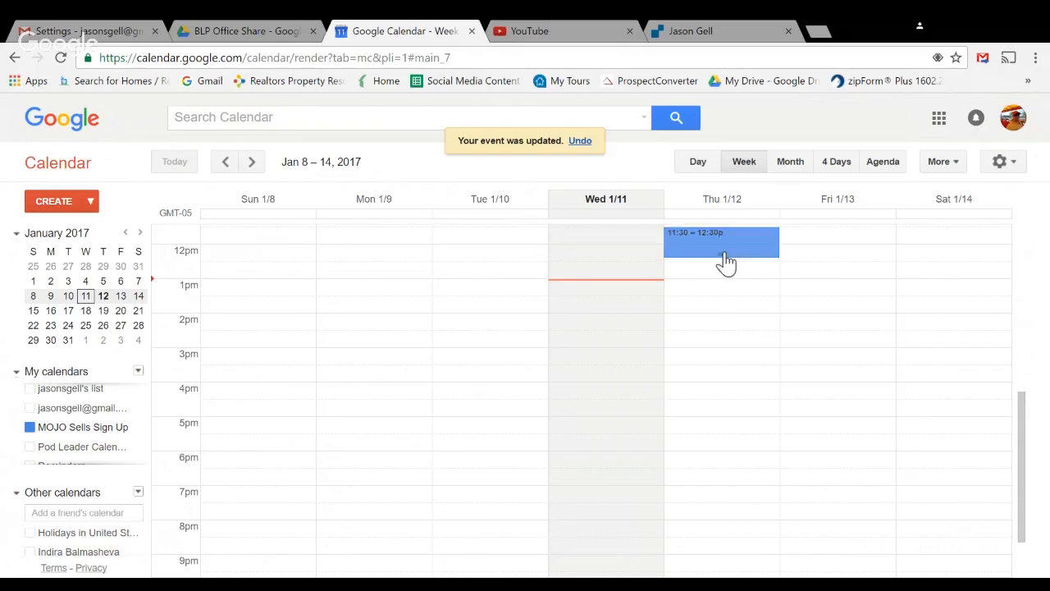
{"action": "scroll", "coordinate": [731, 310], "scroll_direction": "up", "scroll_amount": 1}
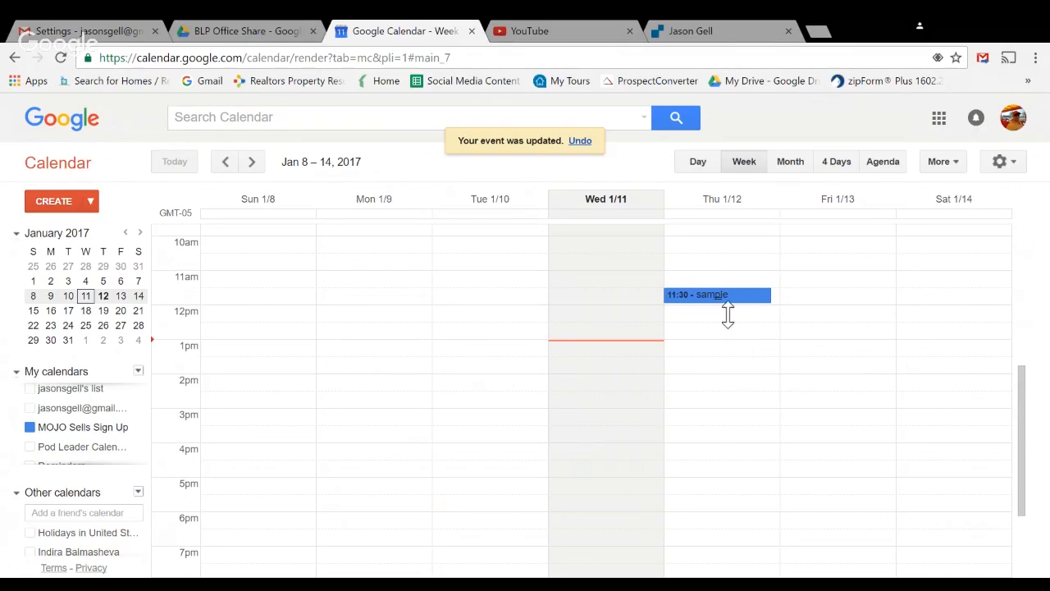
{"action": "left_click_drag", "start_coordinate": [731, 310], "coordinate": [837, 300]}
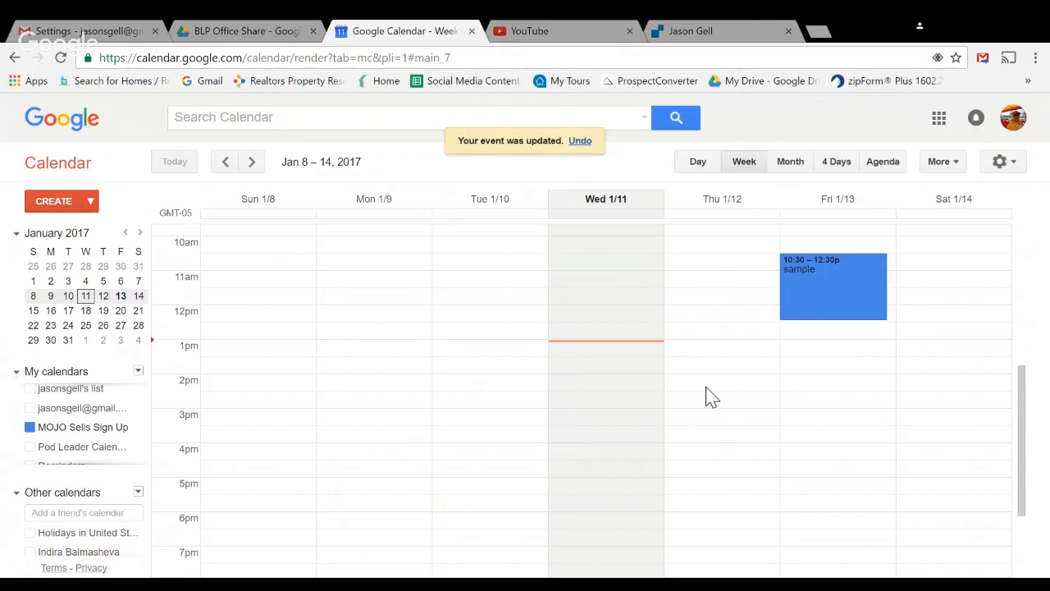
Step: Delete Friday's sample event from the MOJO Sells Sign Up calendar
{"action": "left_click", "coordinate": [846, 300]}
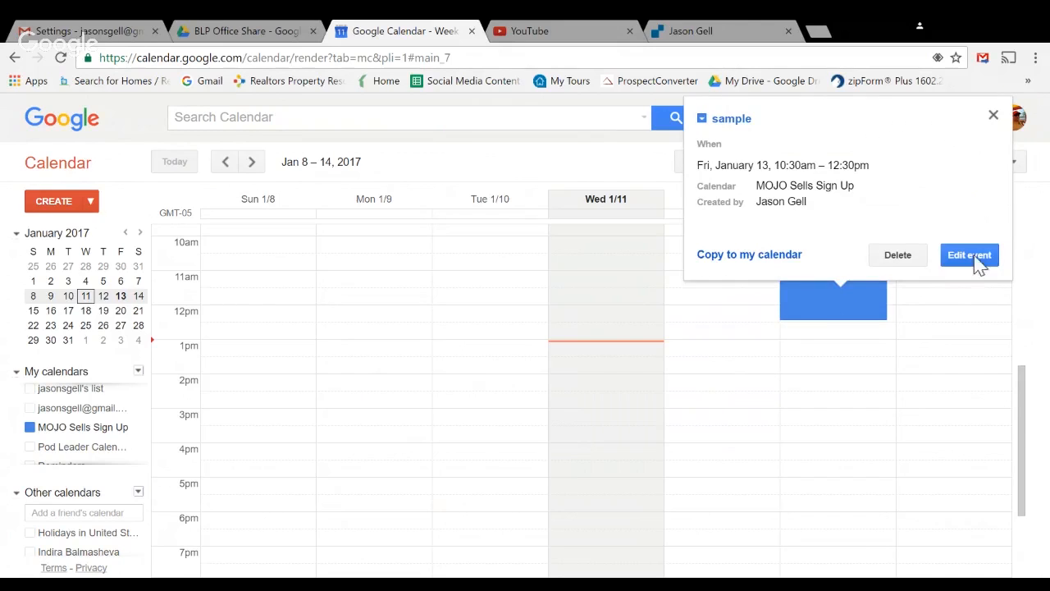
{"action": "left_click", "coordinate": [915, 259]}
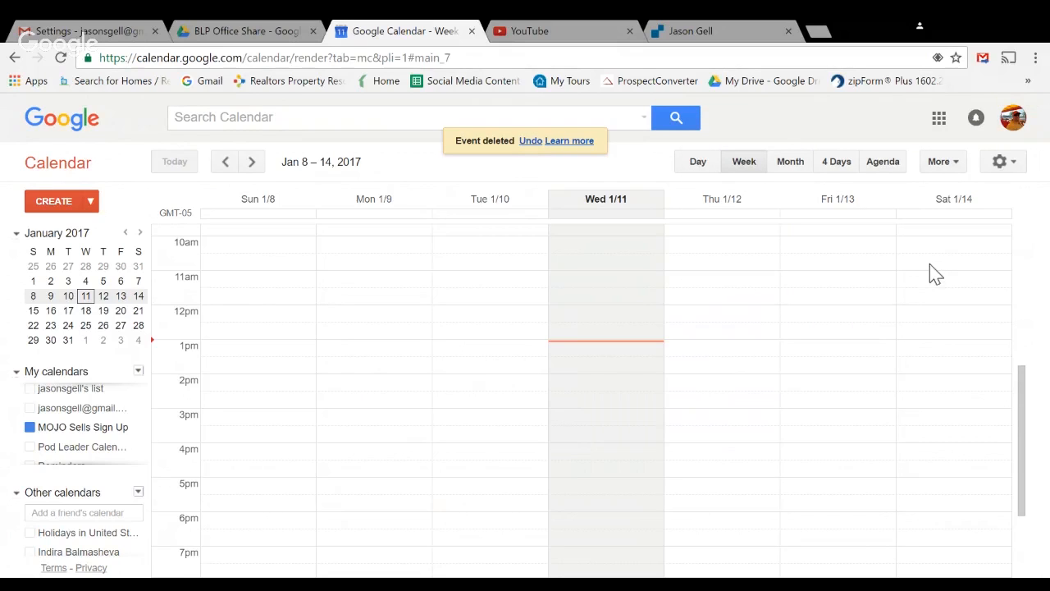